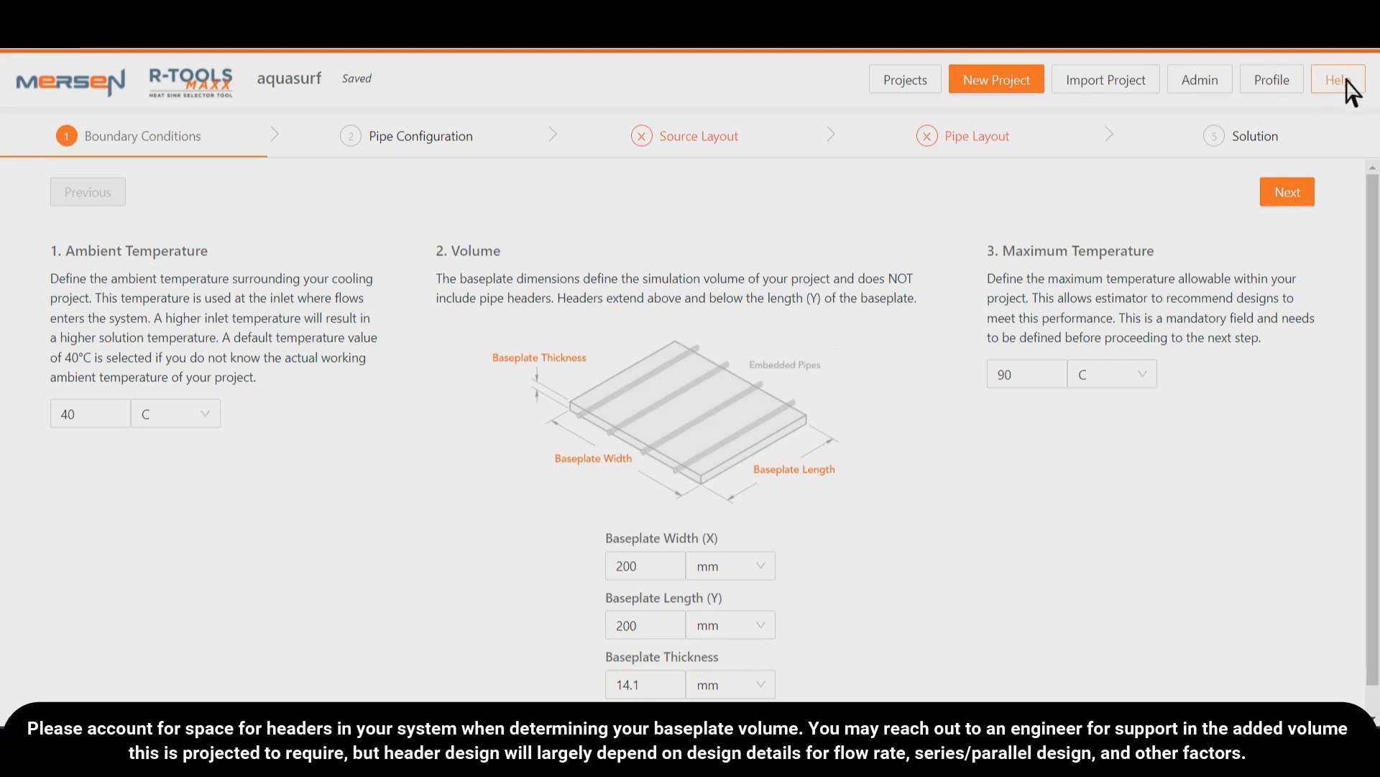
pyautogui.click(1346, 92)
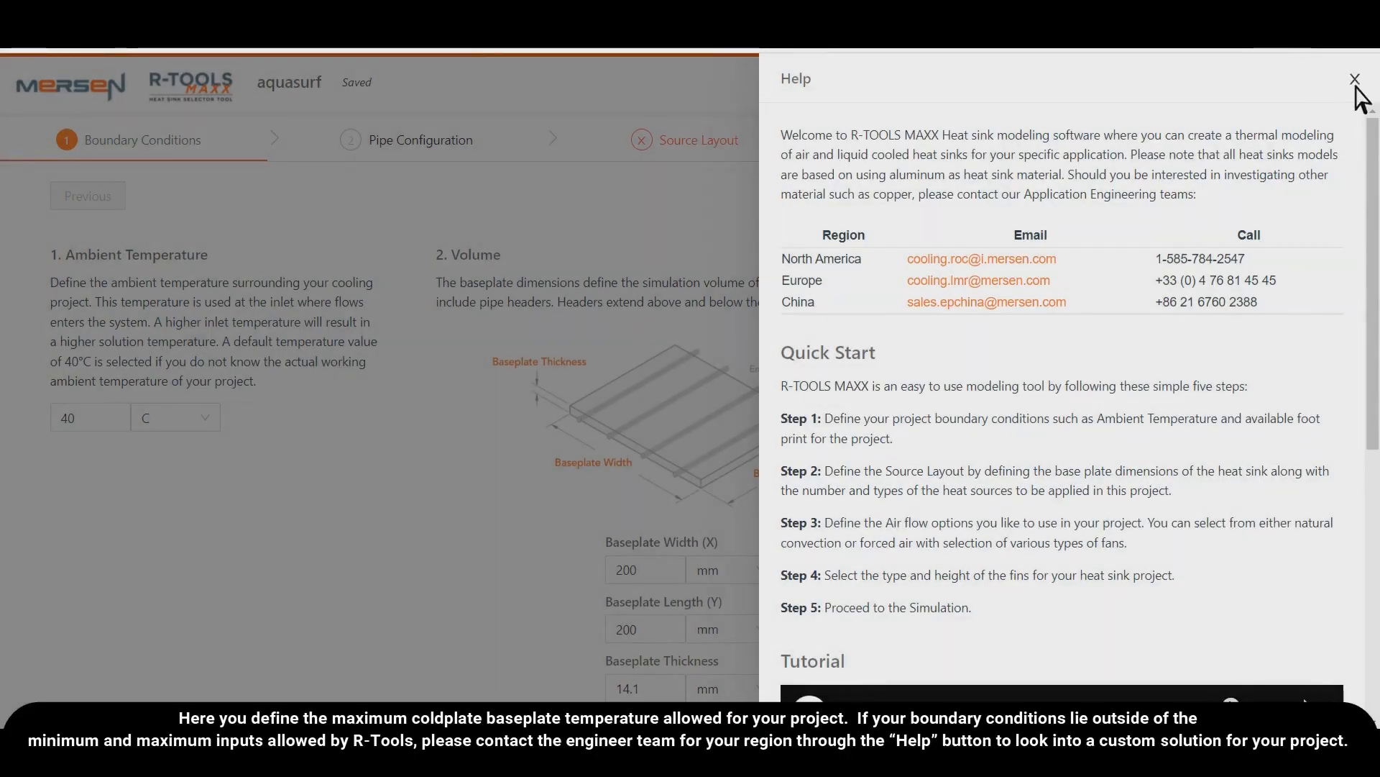
pyautogui.click(1355, 79)
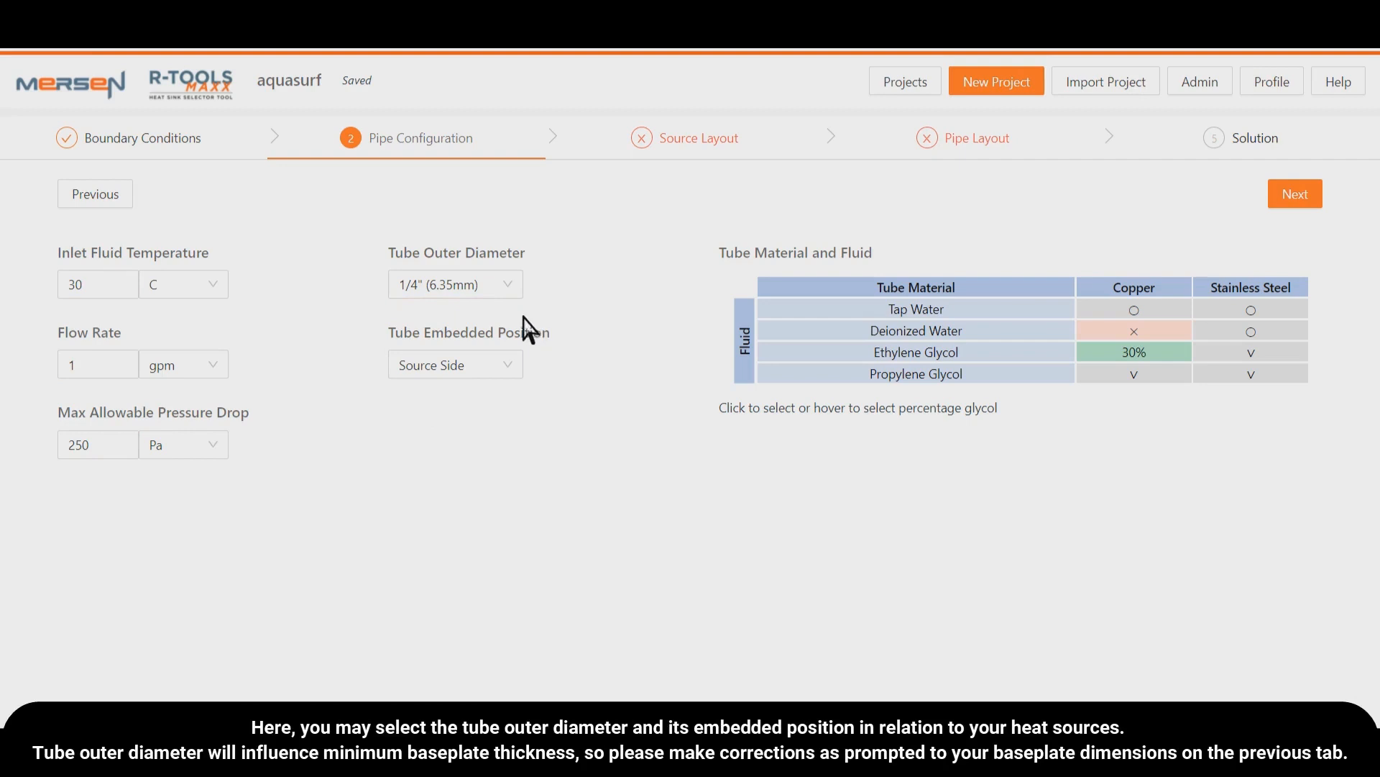
# - Try a tube outer diameter of 1/2" (12.7mm) and check the baseplate thickness in the boundary conditions
pyautogui.click(518, 287)
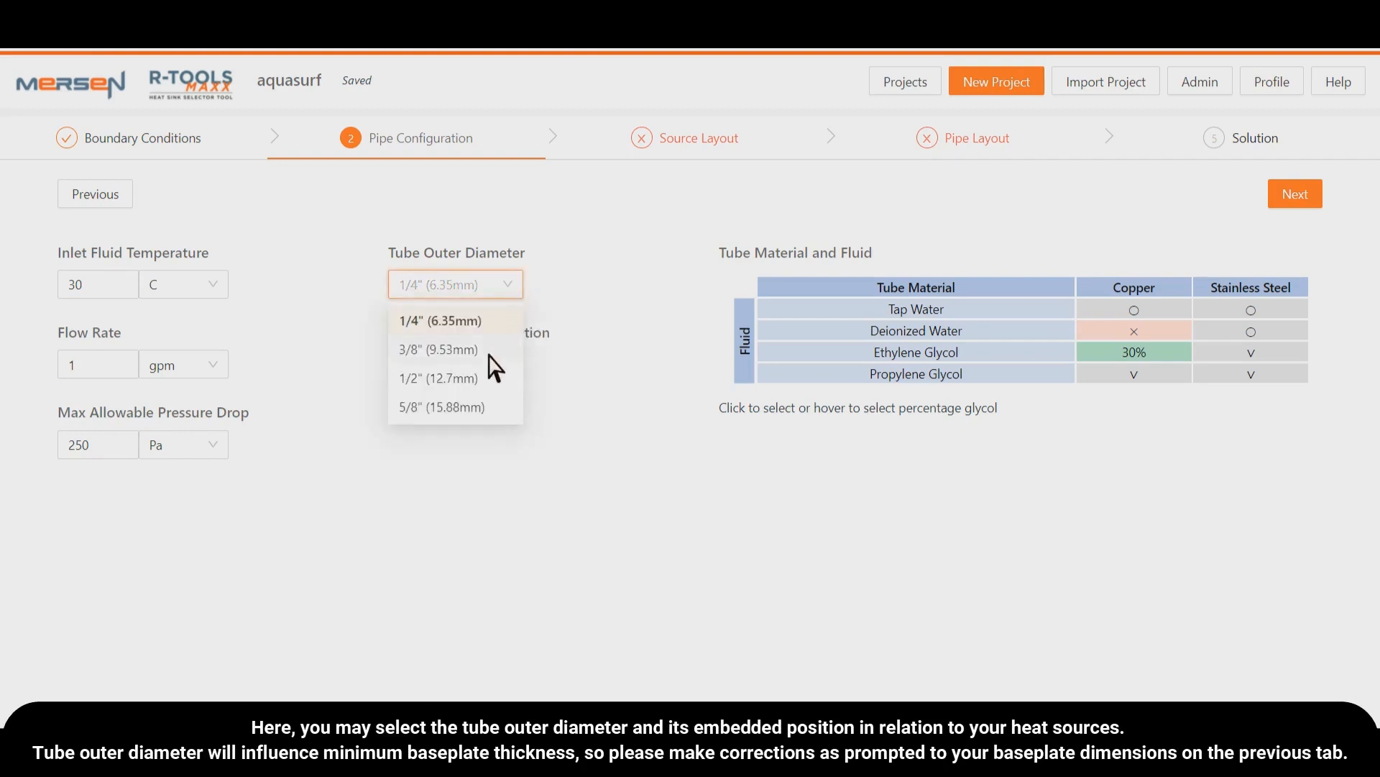
pyautogui.click(471, 379)
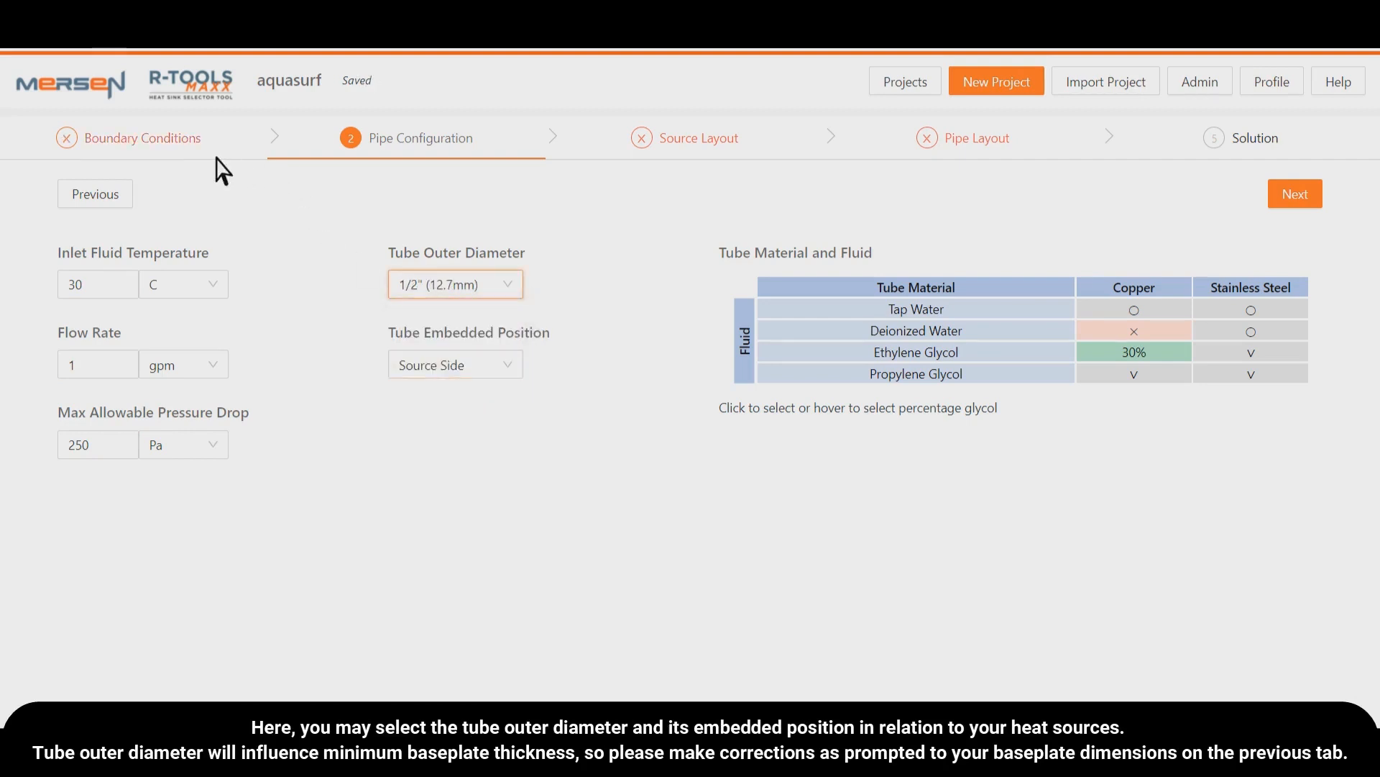
pyautogui.click(136, 154)
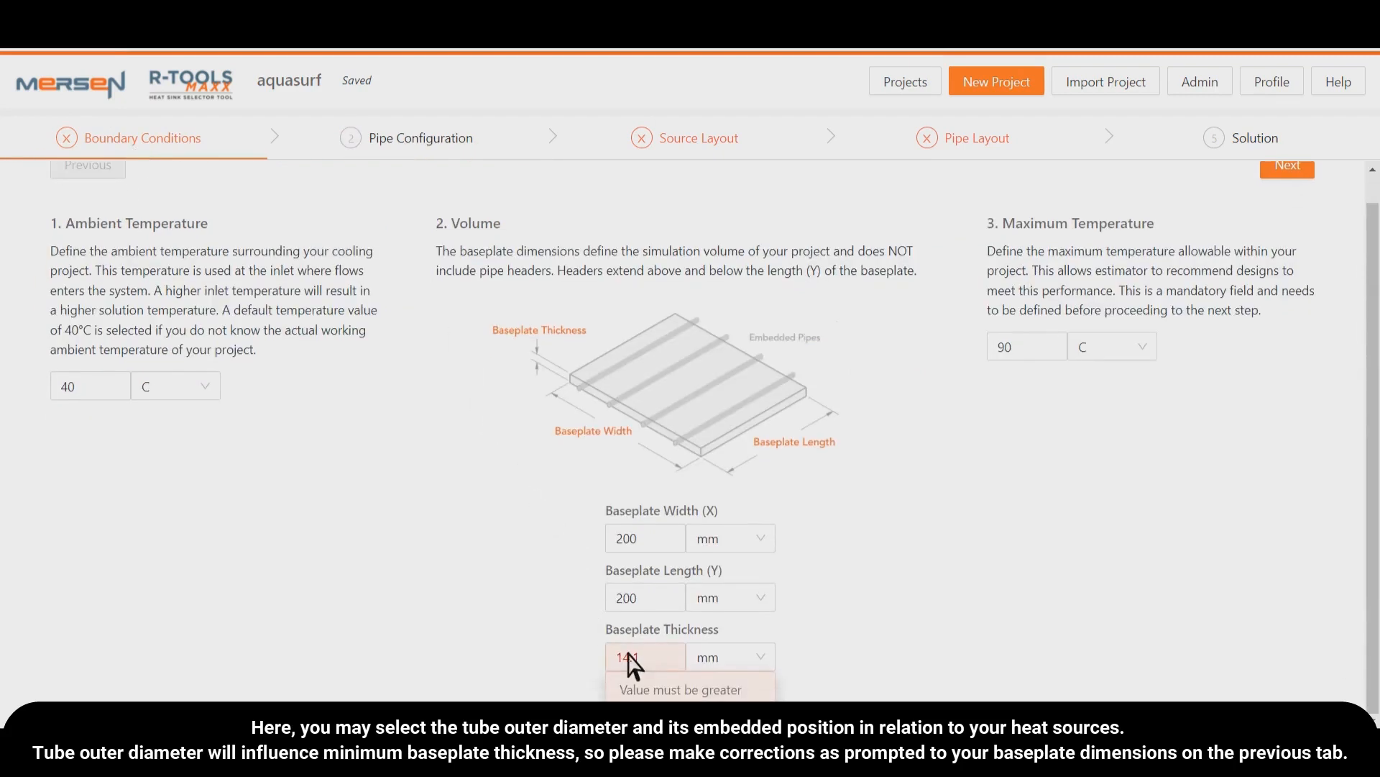
# - Return to the pipe configuration and restore the tube outer diameter to 1/4" (6.35mm)
pyautogui.click(421, 143)
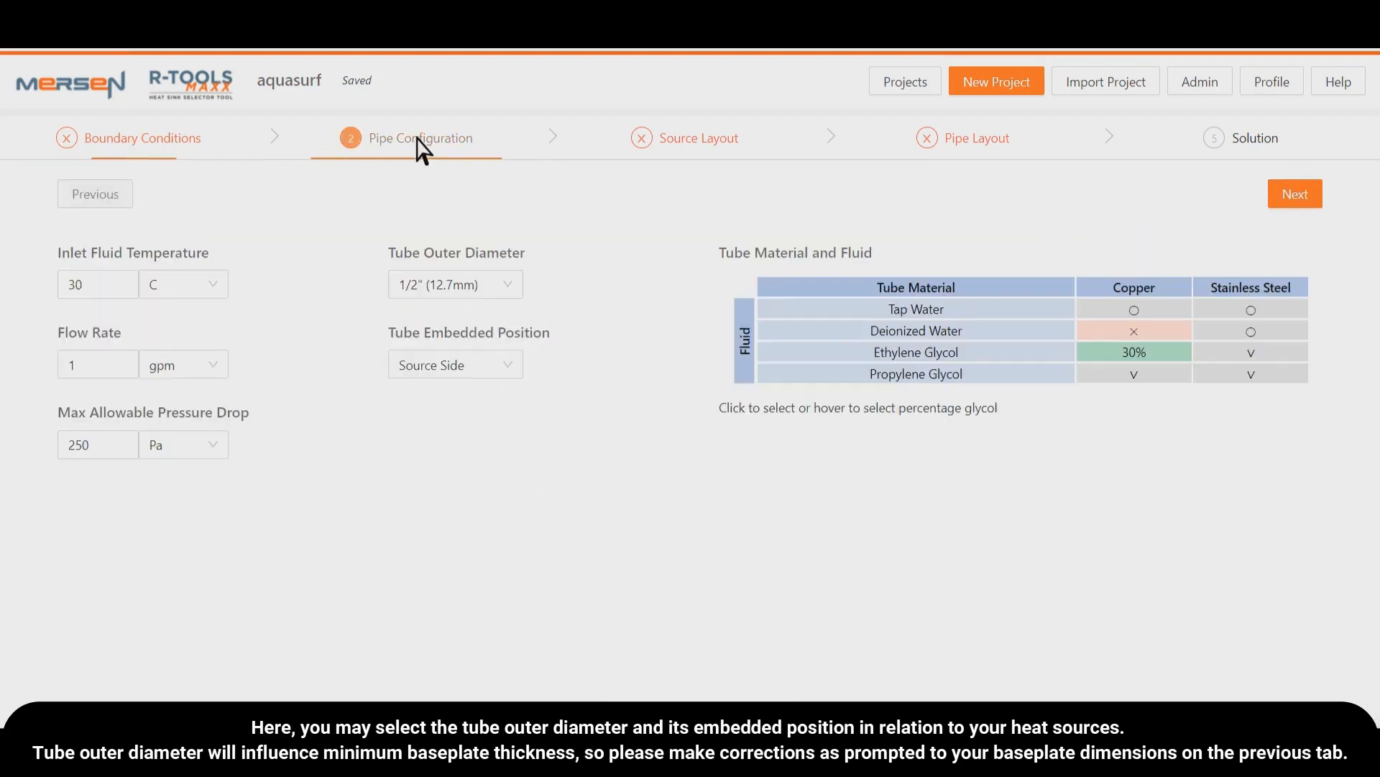
pyautogui.click(483, 282)
pyautogui.click(486, 318)
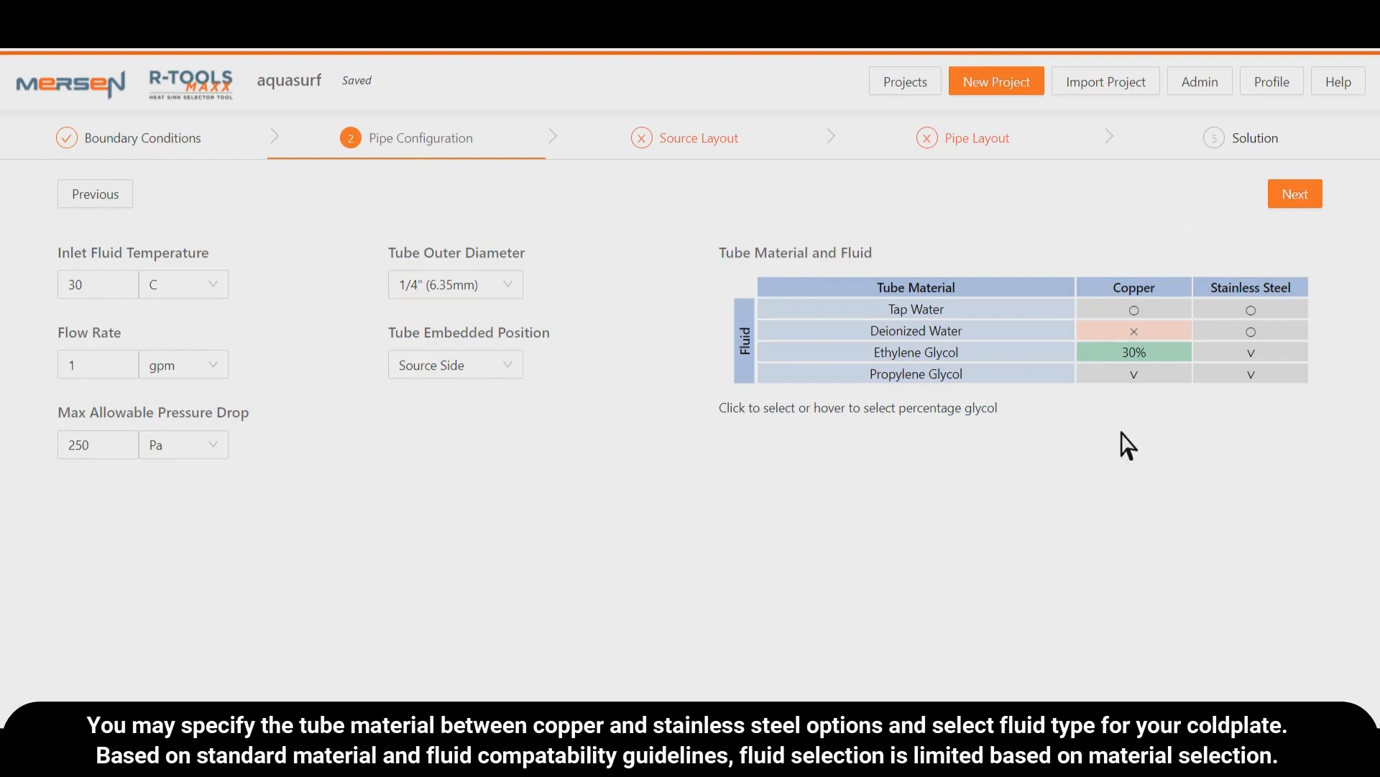
# - Switch the copper tube's fluid to tap water and back to 30% ethylene glycol
pyautogui.click(1164, 315)
pyautogui.moveTo(1165, 355)
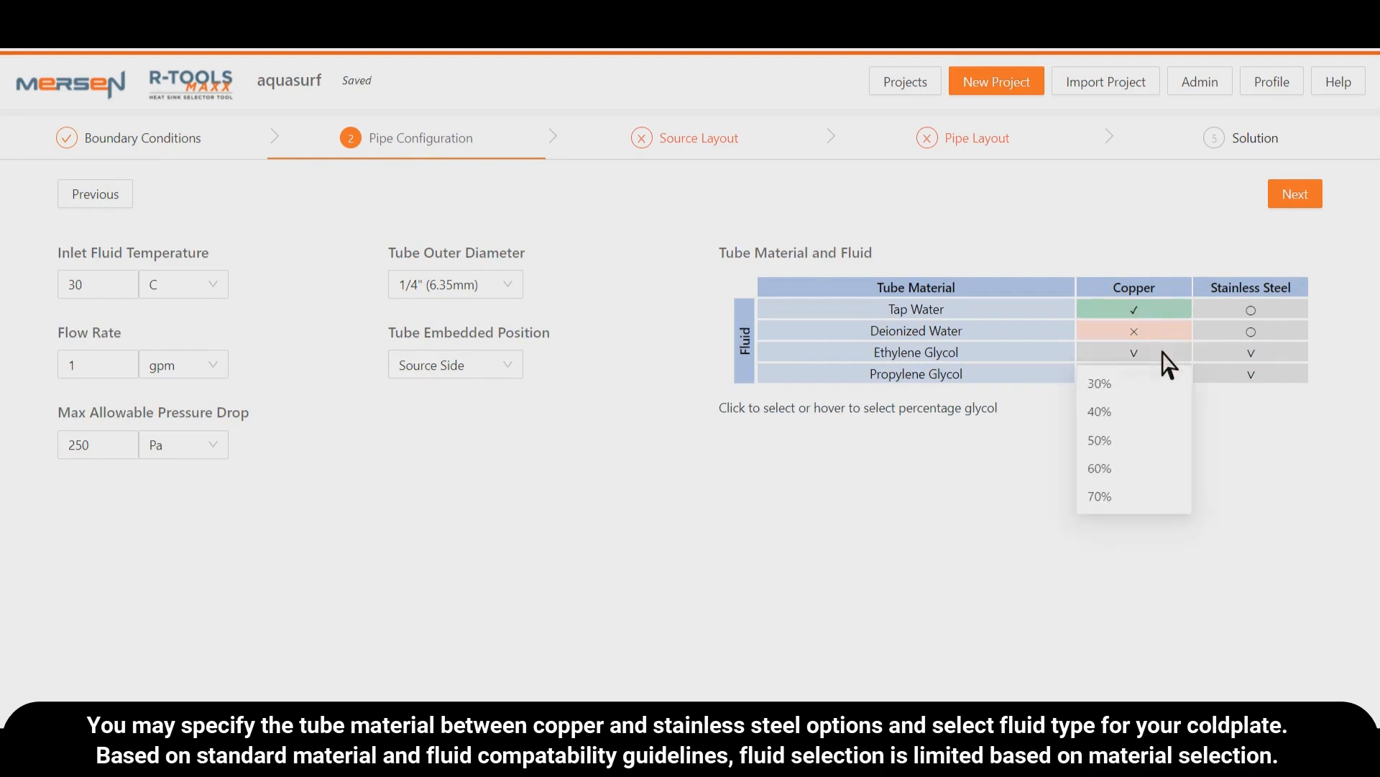
pyautogui.click(1153, 382)
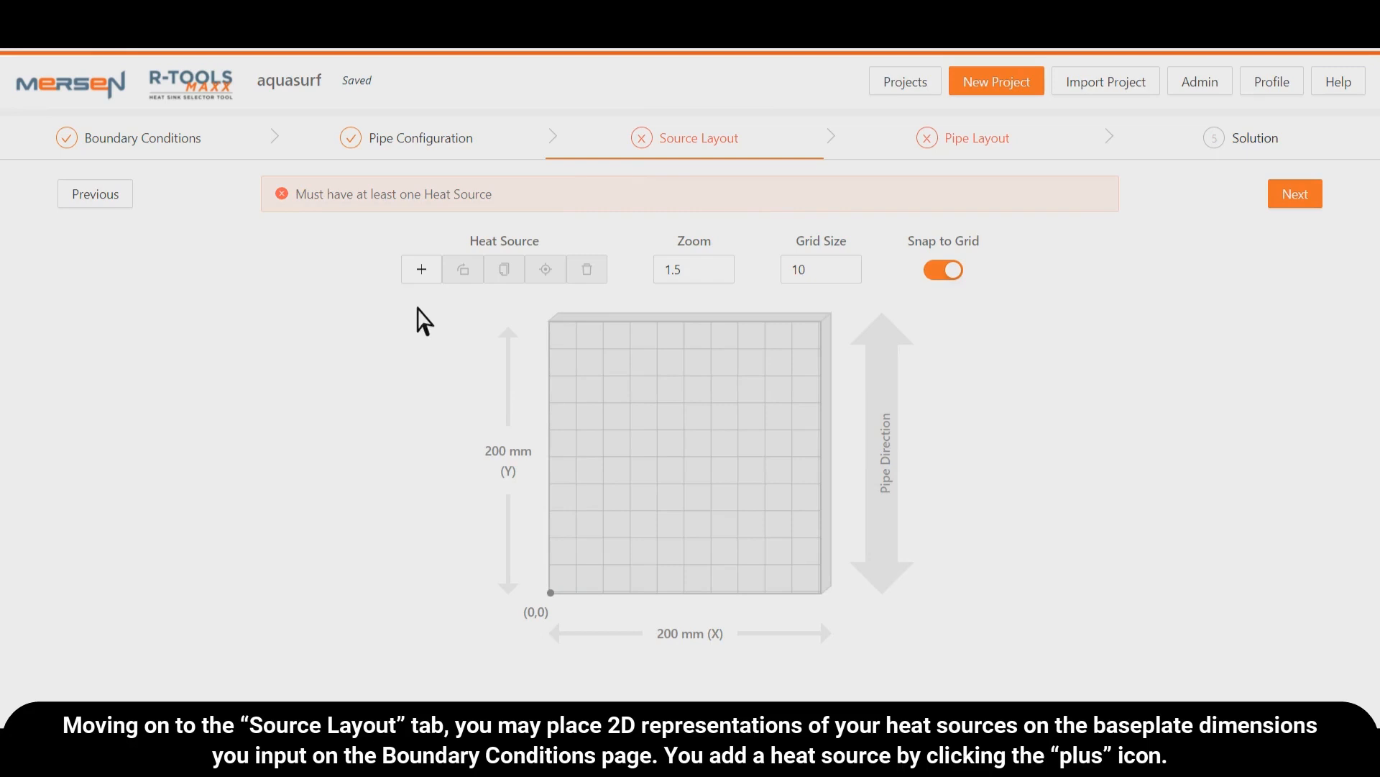
# - Add a heat source, view its settings, and move it two grid cells in X and three in Y from the origin
pyautogui.click(421, 269)
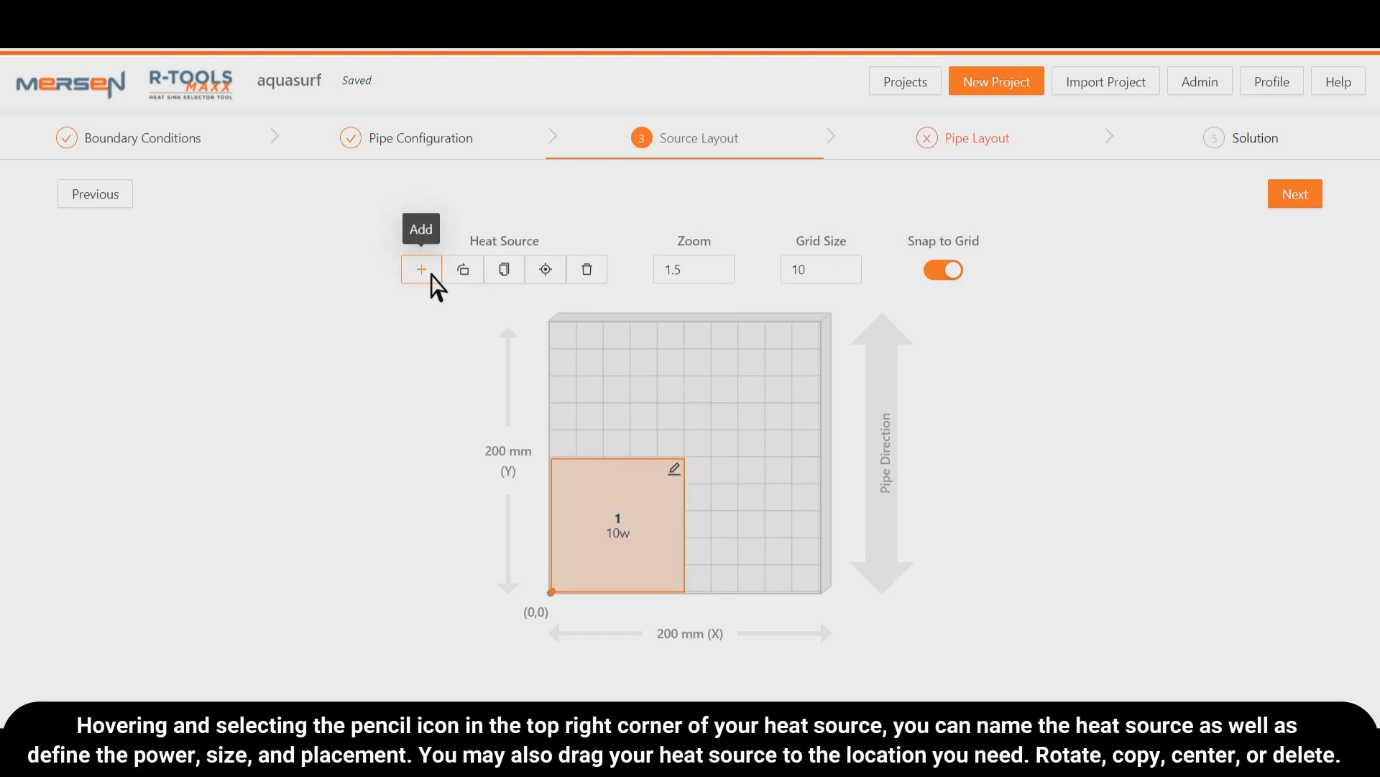
pyautogui.click(676, 470)
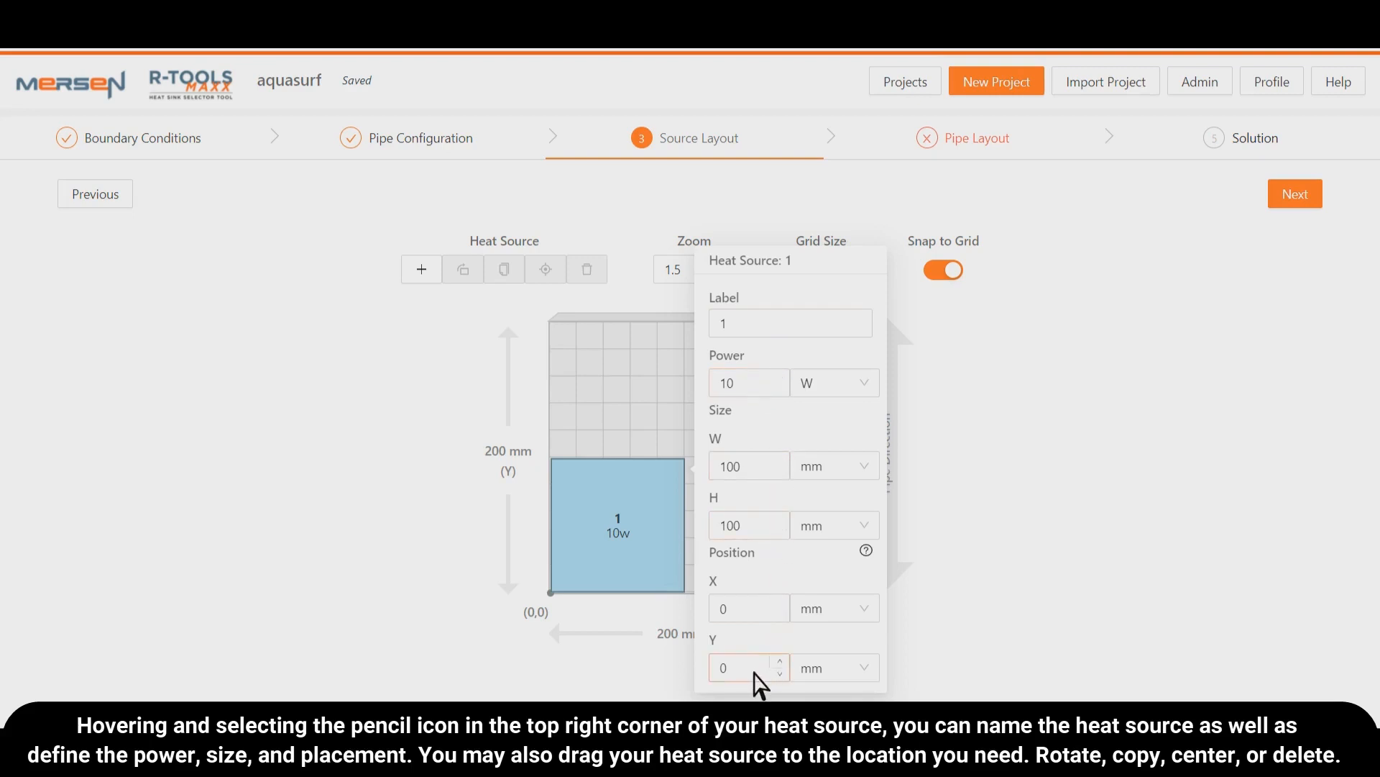
pyautogui.click(628, 540)
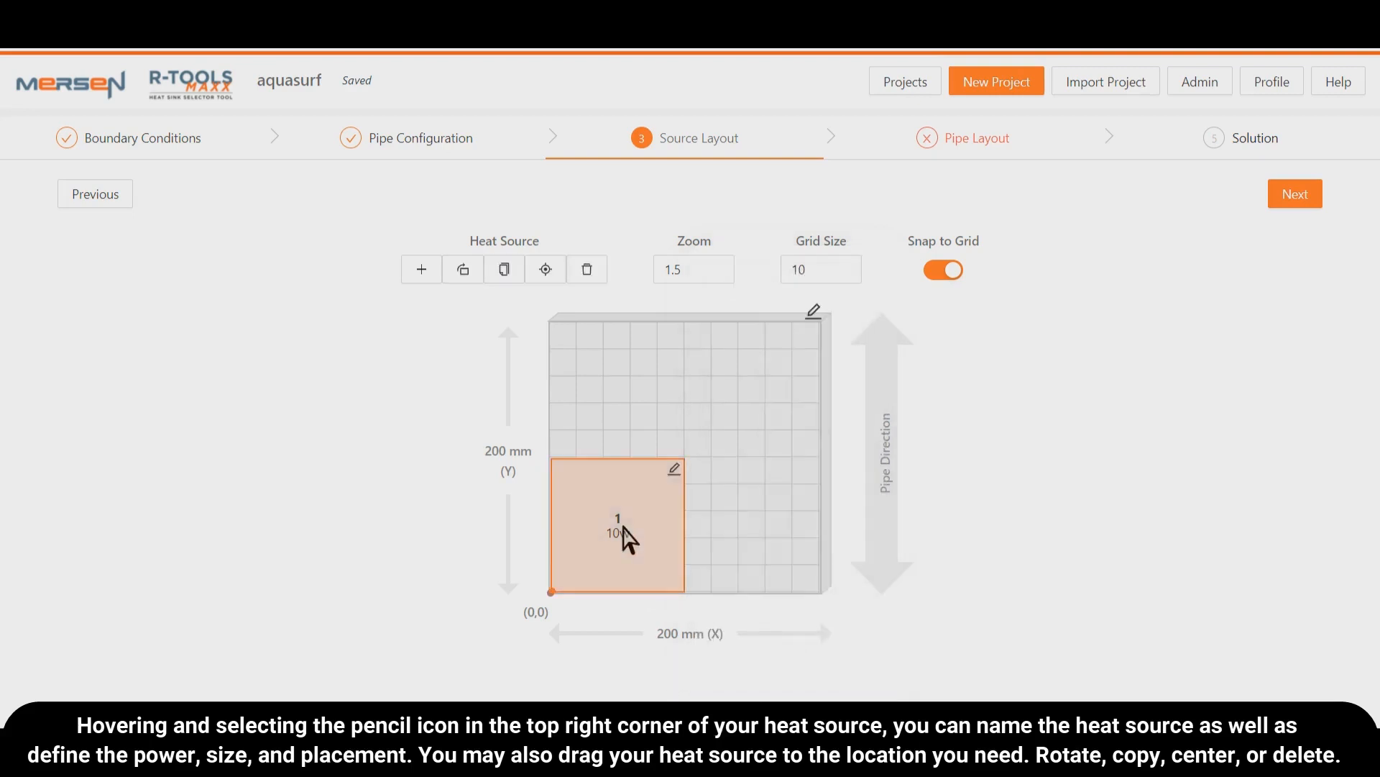
pyautogui.moveTo(623, 519); pyautogui.dragTo(690, 459)
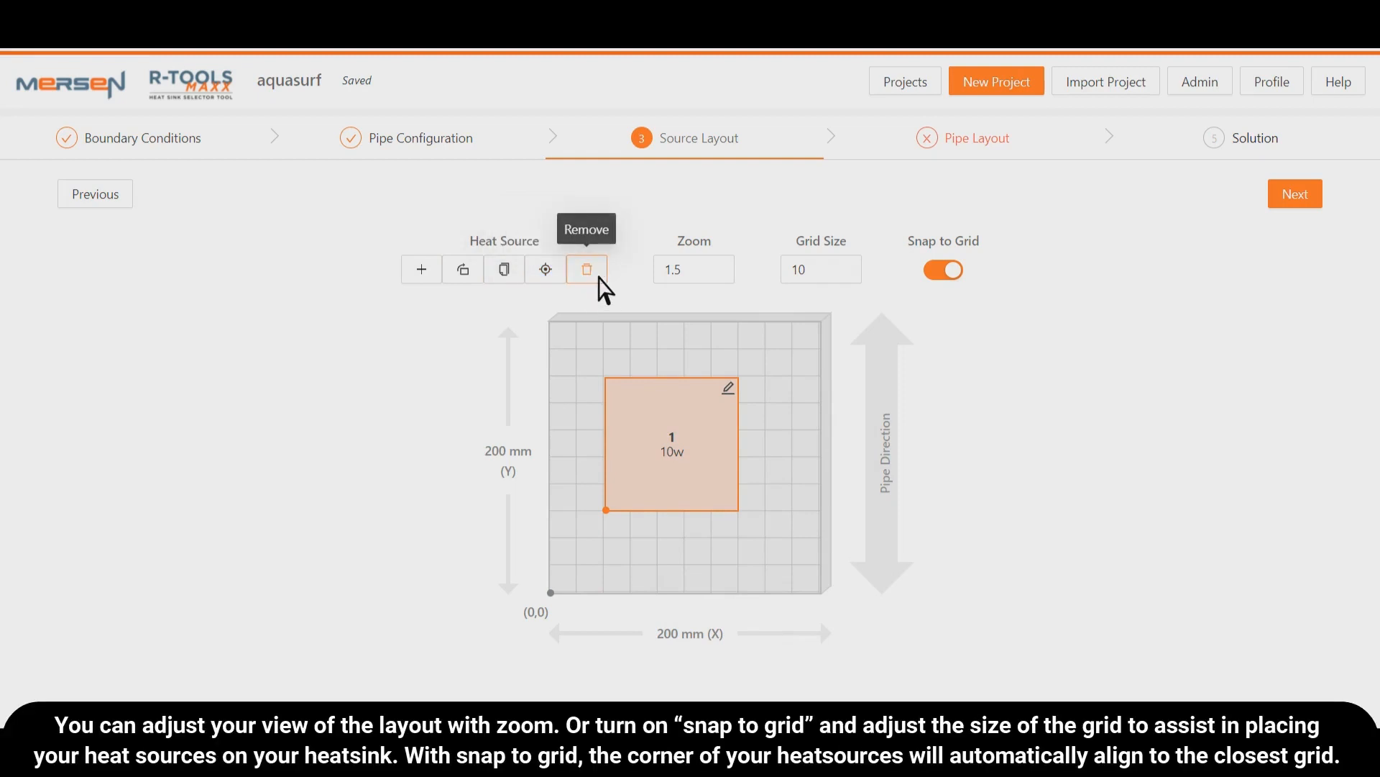
# - Try the source layout's zoom adjustment, and turn Snap to Grid off and on again
pyautogui.click(731, 275)
pyautogui.click(731, 263)
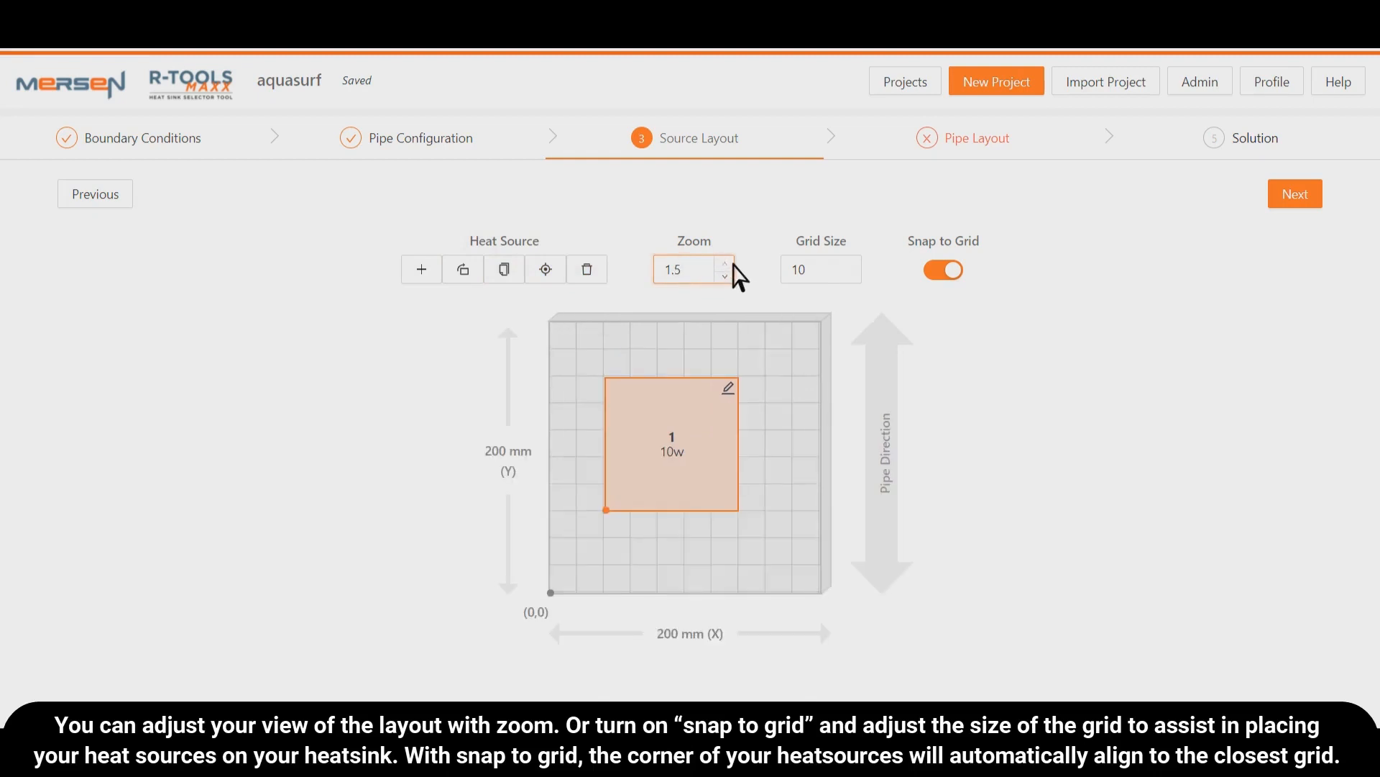
pyautogui.click(954, 282)
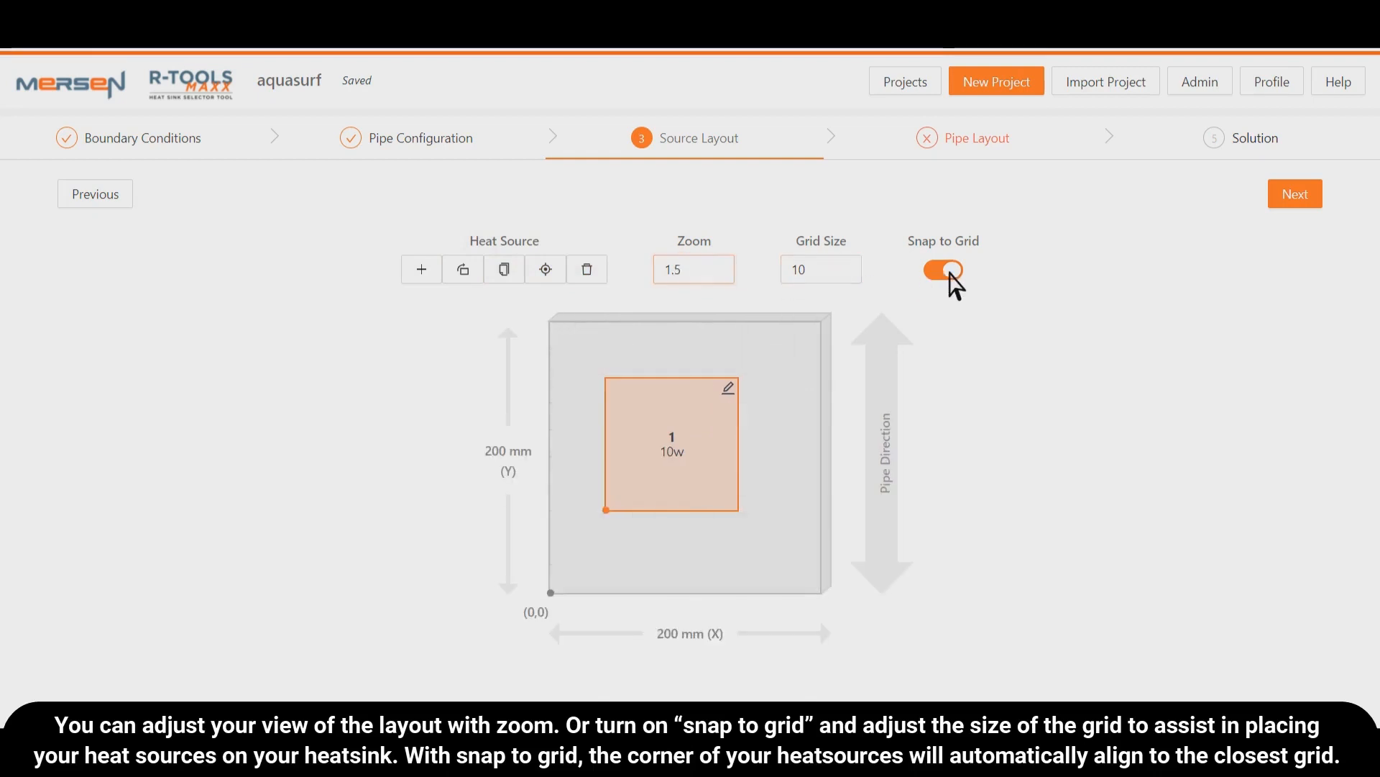
pyautogui.click(954, 282)
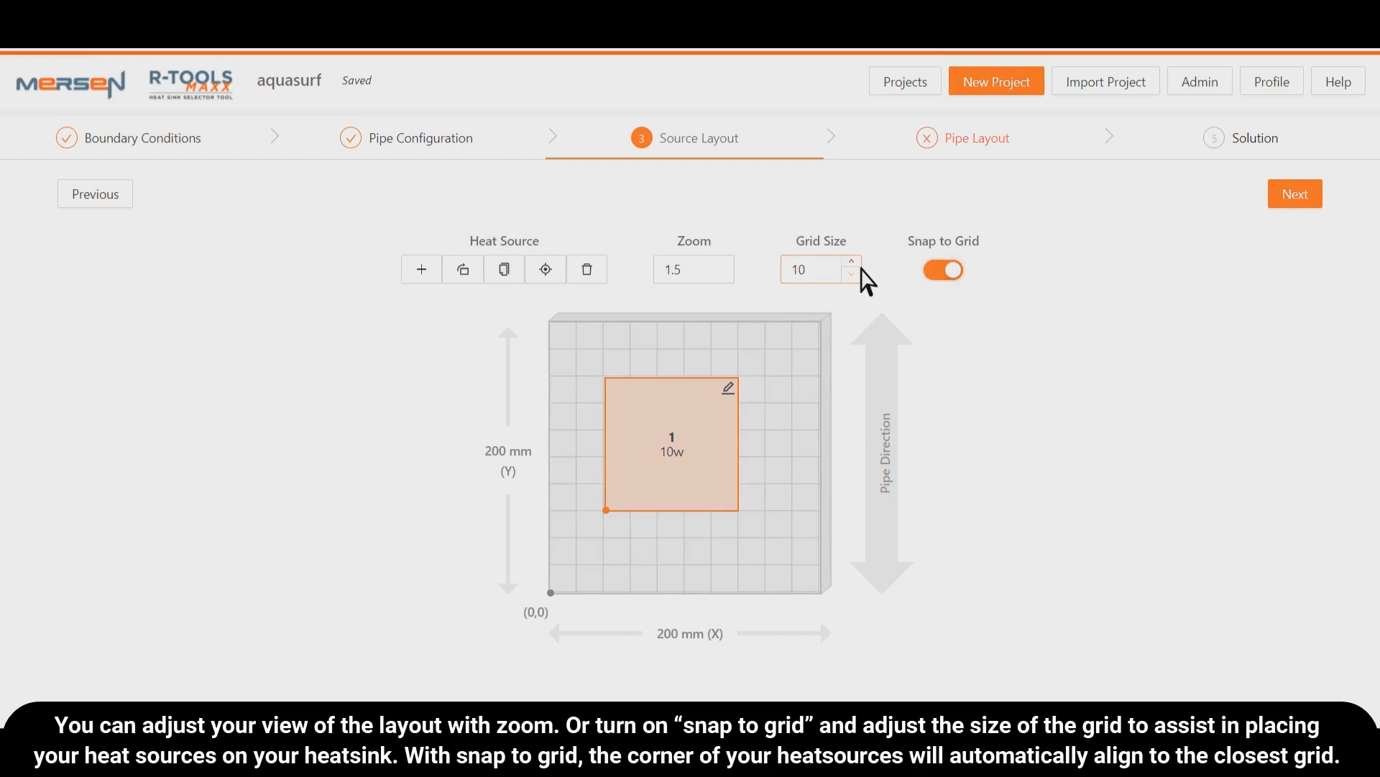
# - Set the source layout's grid size to 13 and move the heat source four grid cells in X and Y from the origin
pyautogui.click(851, 264)
pyautogui.click(852, 263)
pyautogui.click(851, 264)
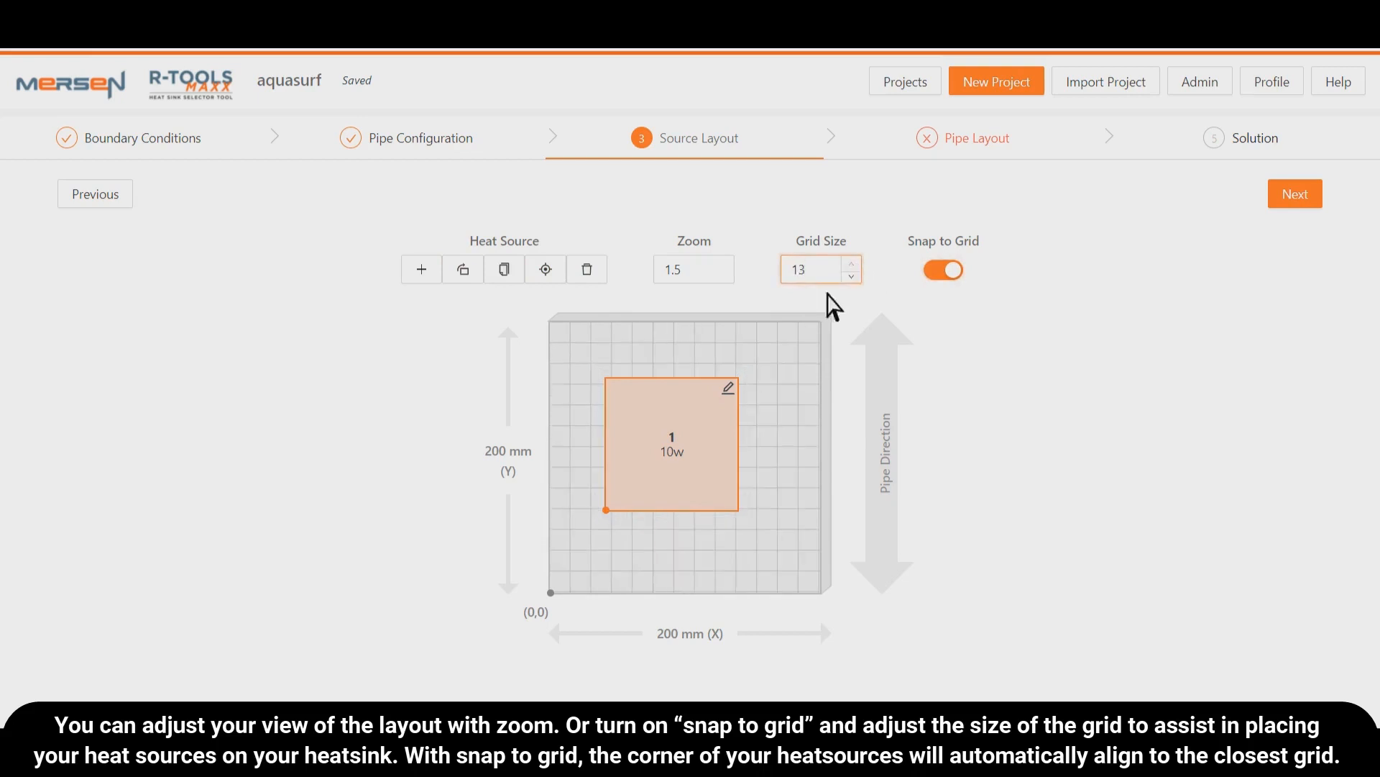
pyautogui.moveTo(690, 453); pyautogui.dragTo(730, 445)
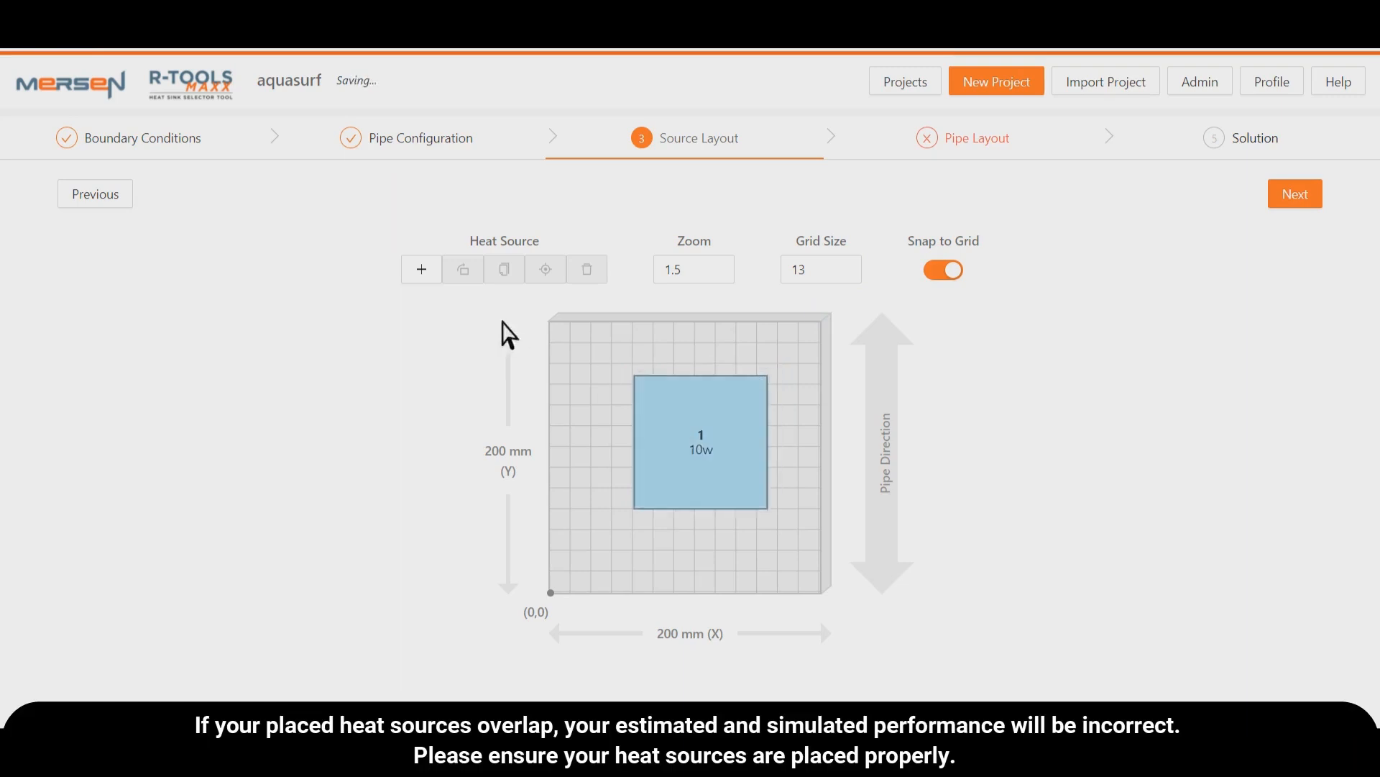
# - Add a second heat source overlapping the first one, and delete it
pyautogui.click(436, 273)
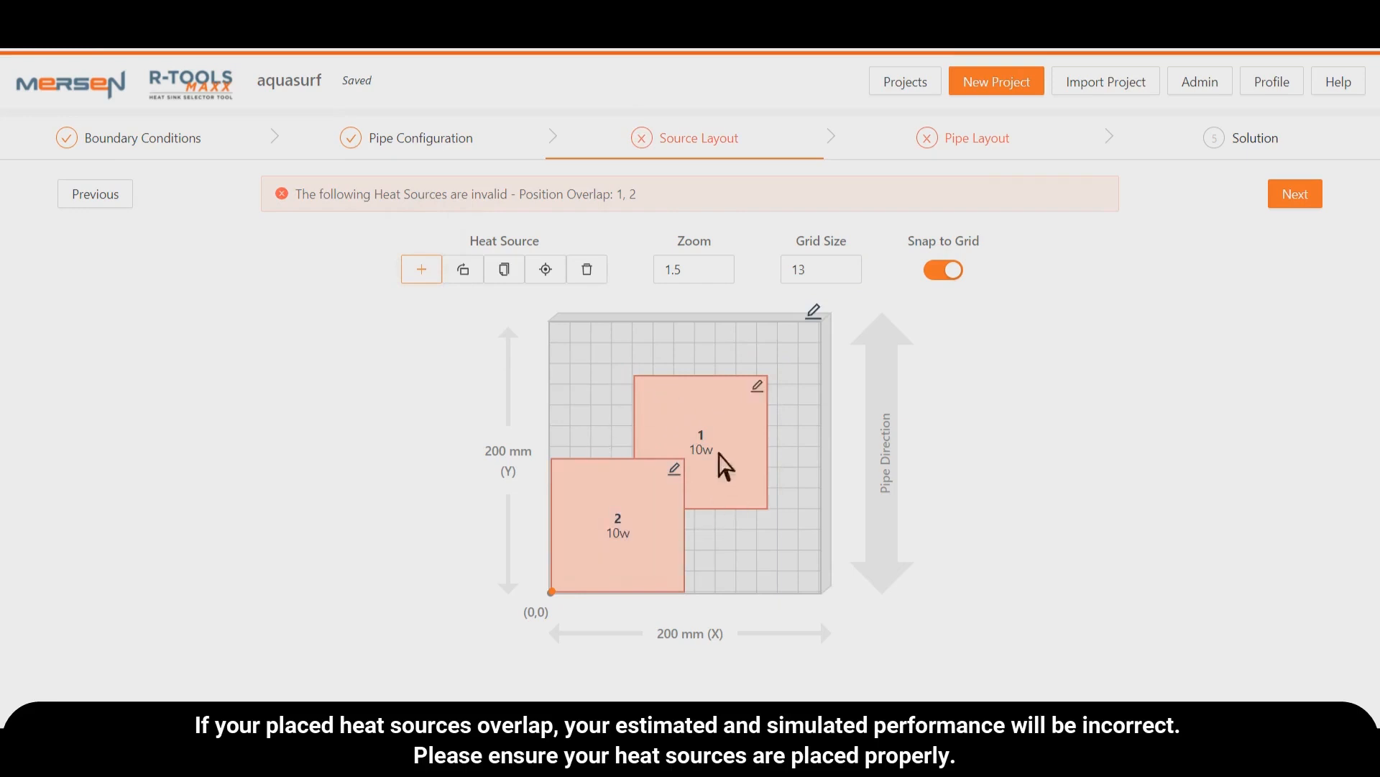
pyautogui.click(656, 472)
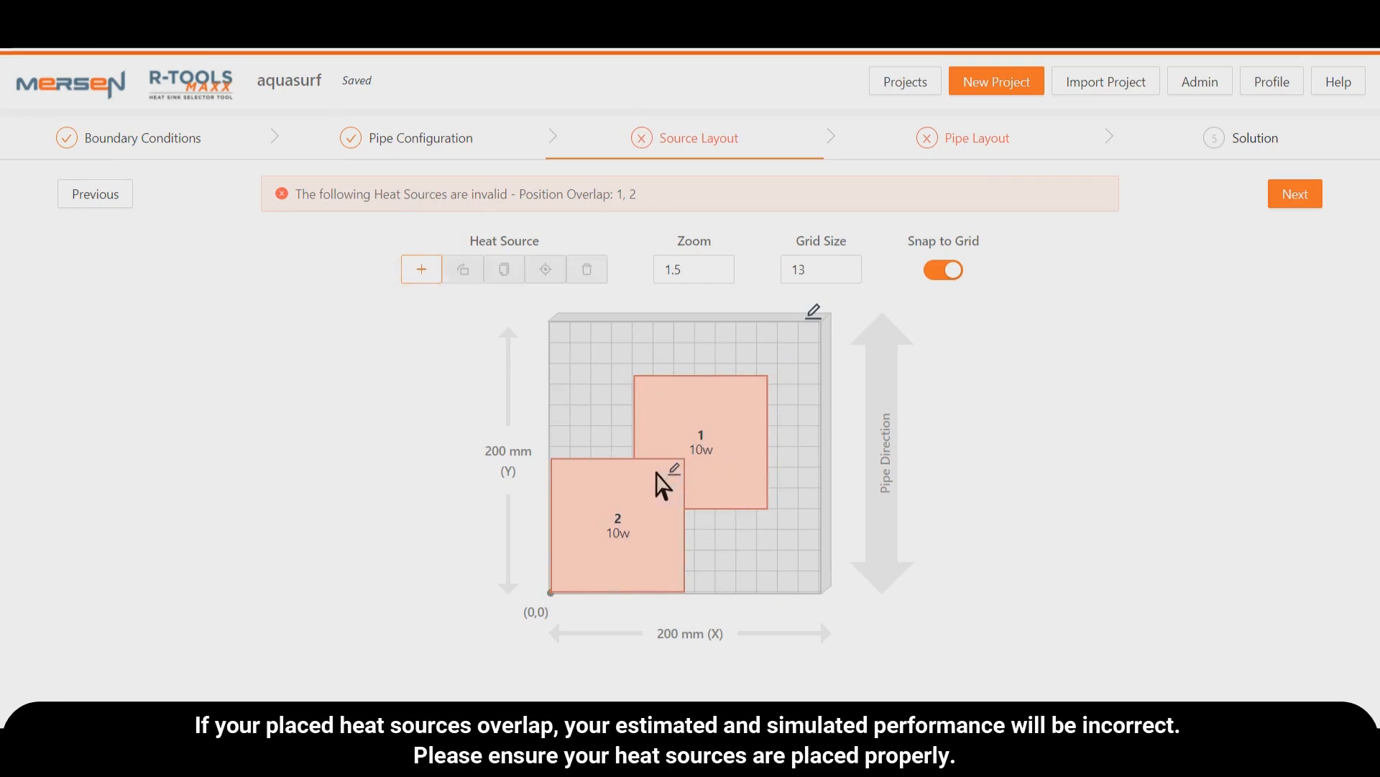
pyautogui.click(657, 473)
pyautogui.click(597, 269)
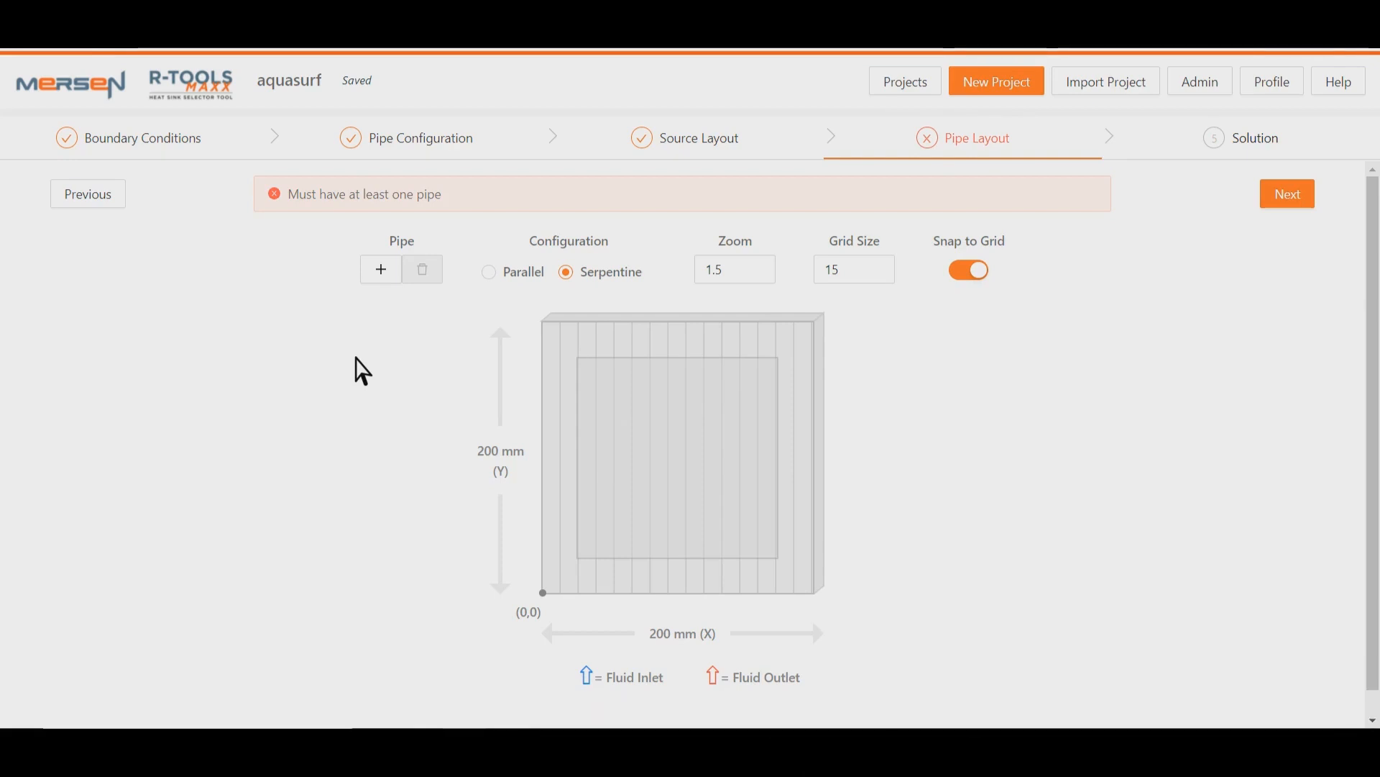
# - Add a pipe, view its X position setting, and move the pipe to the fifth grid line from the origin
pyautogui.click(390, 273)
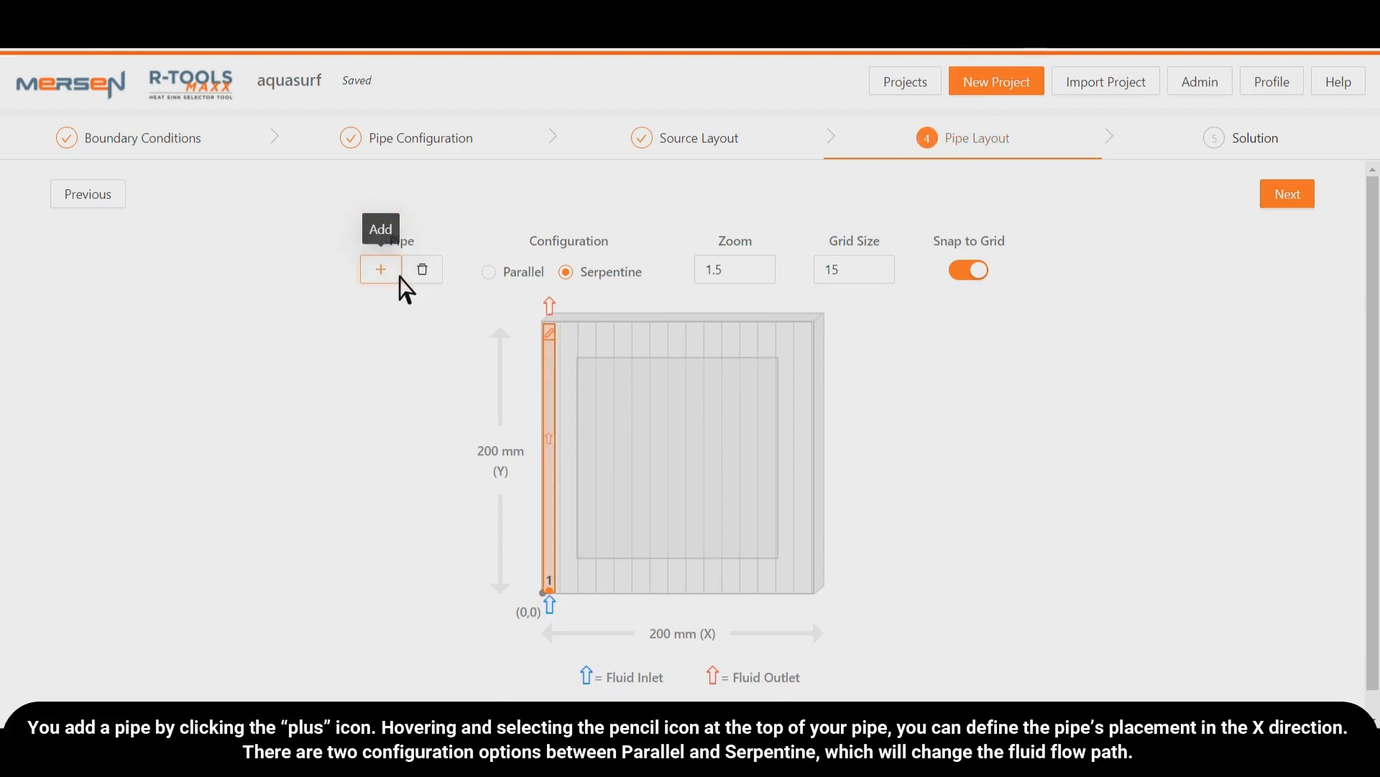
pyautogui.click(552, 336)
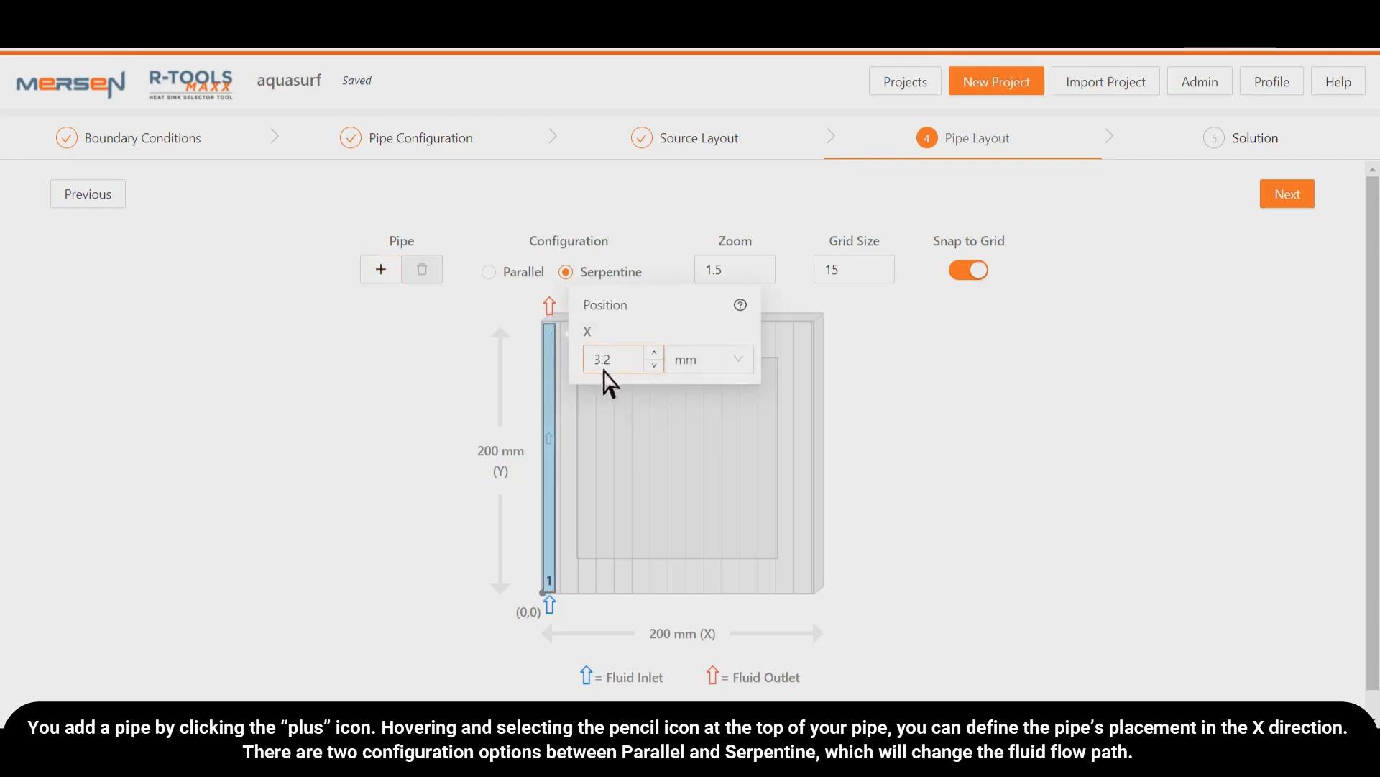
pyautogui.click(527, 379)
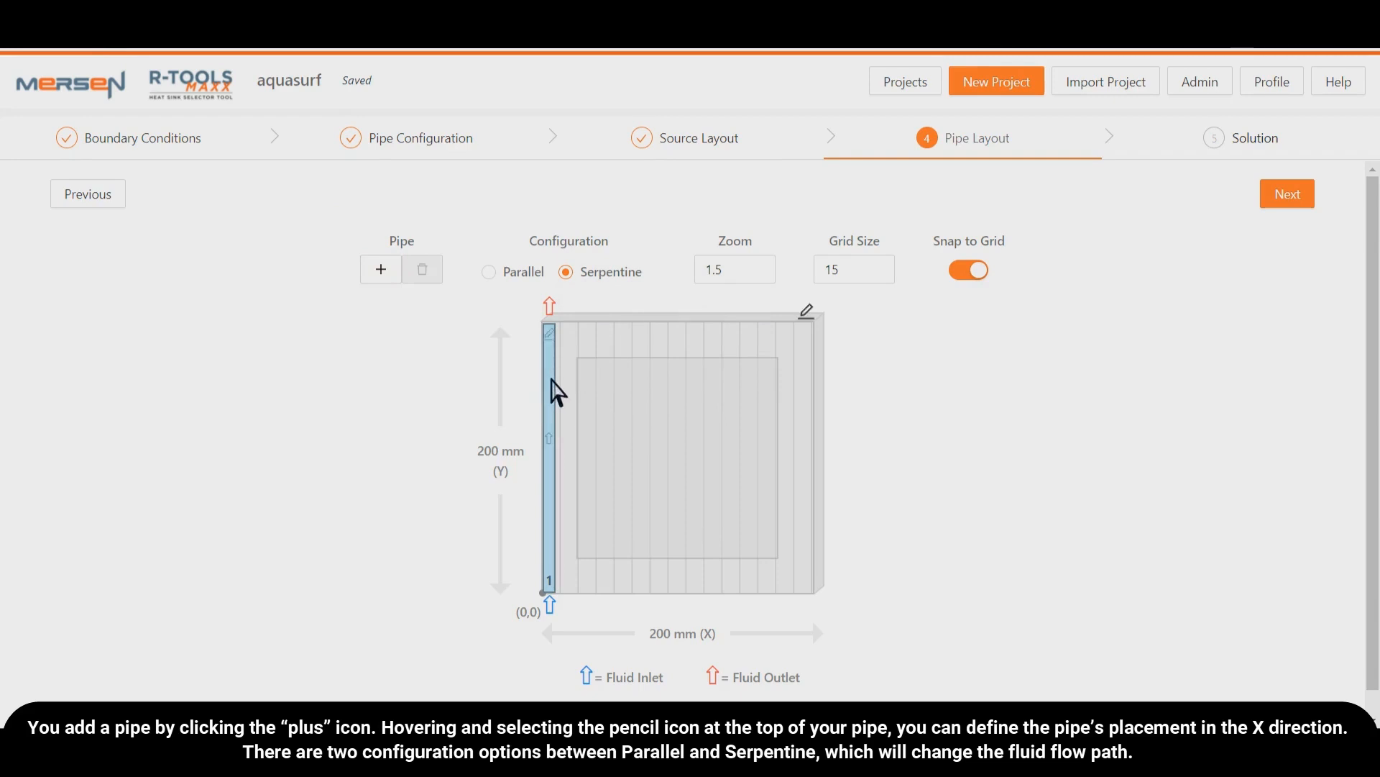
pyautogui.moveTo(551, 379); pyautogui.dragTo(637, 391)
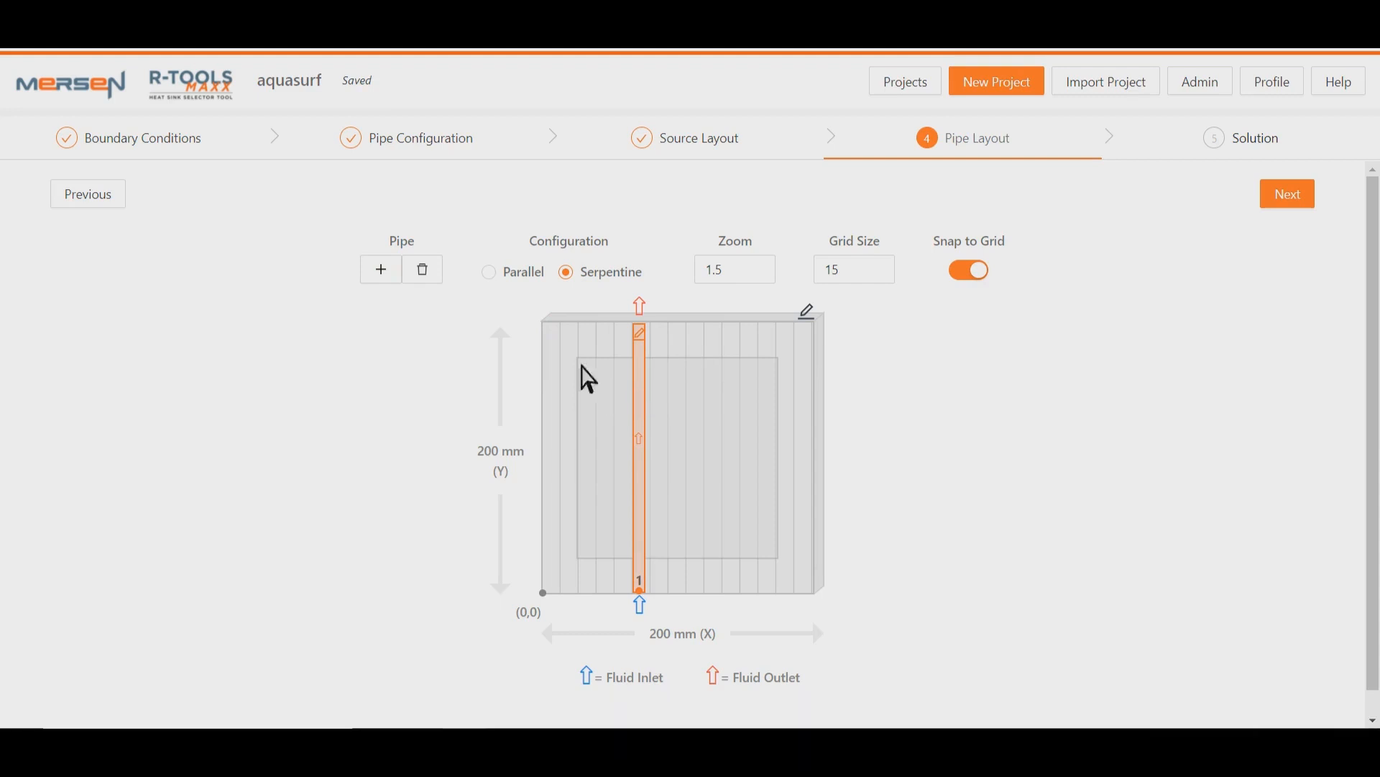
# - Add a second pipe and place it three grid cells to the right of the first pipe
pyautogui.click(380, 273)
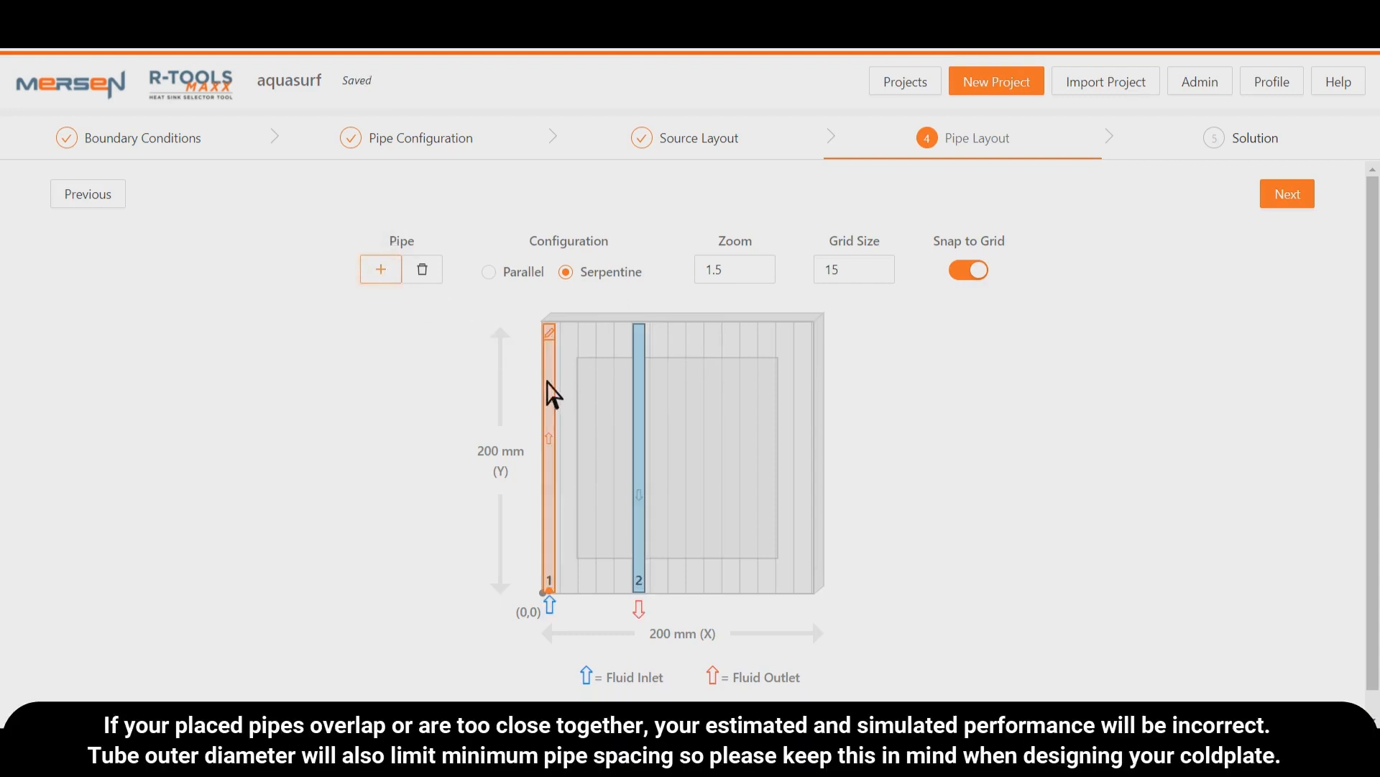
pyautogui.moveTo(552, 392); pyautogui.dragTo(659, 428)
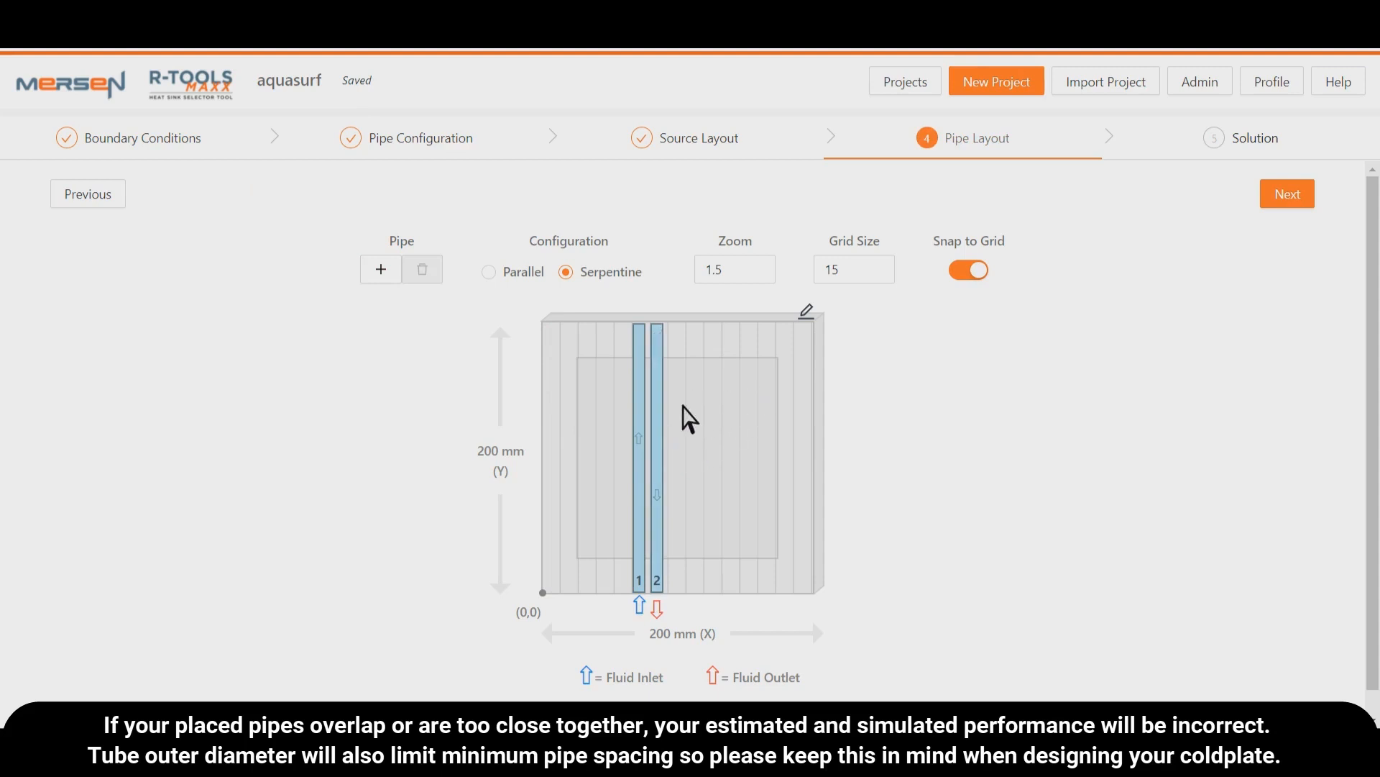
pyautogui.moveTo(664, 423); pyautogui.dragTo(704, 443)
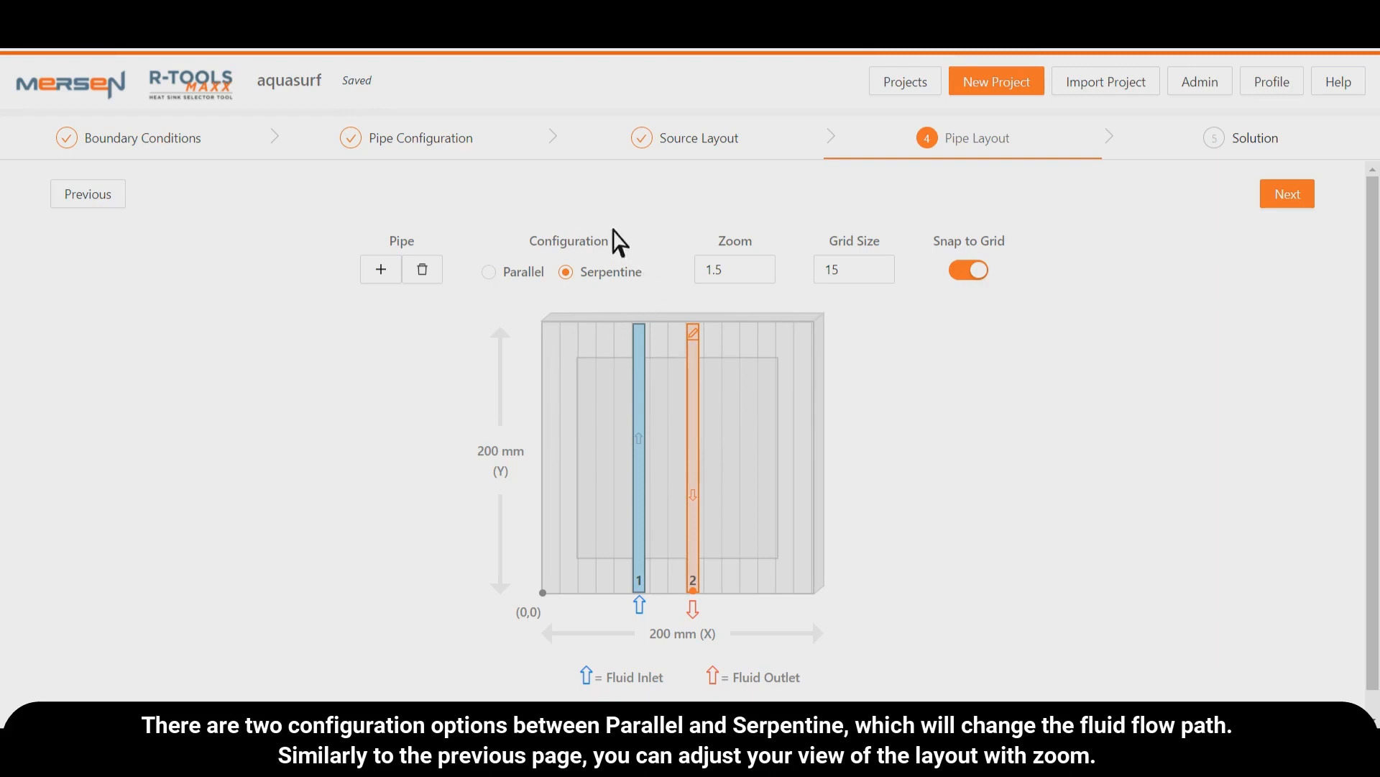
# - Try the Parallel pipe configuration and a zoom of 2.0, restoring Serpentine and 1.5
pyautogui.click(507, 284)
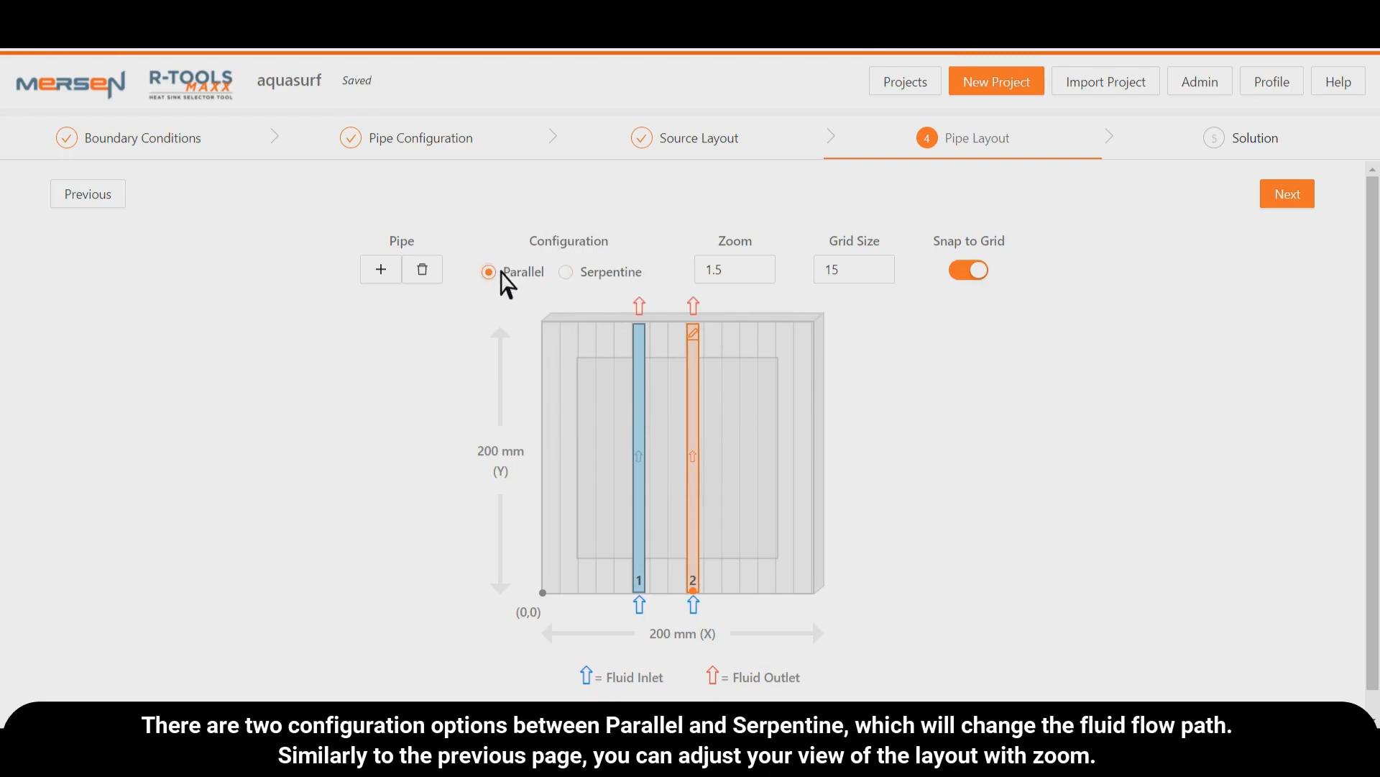
pyautogui.click(586, 275)
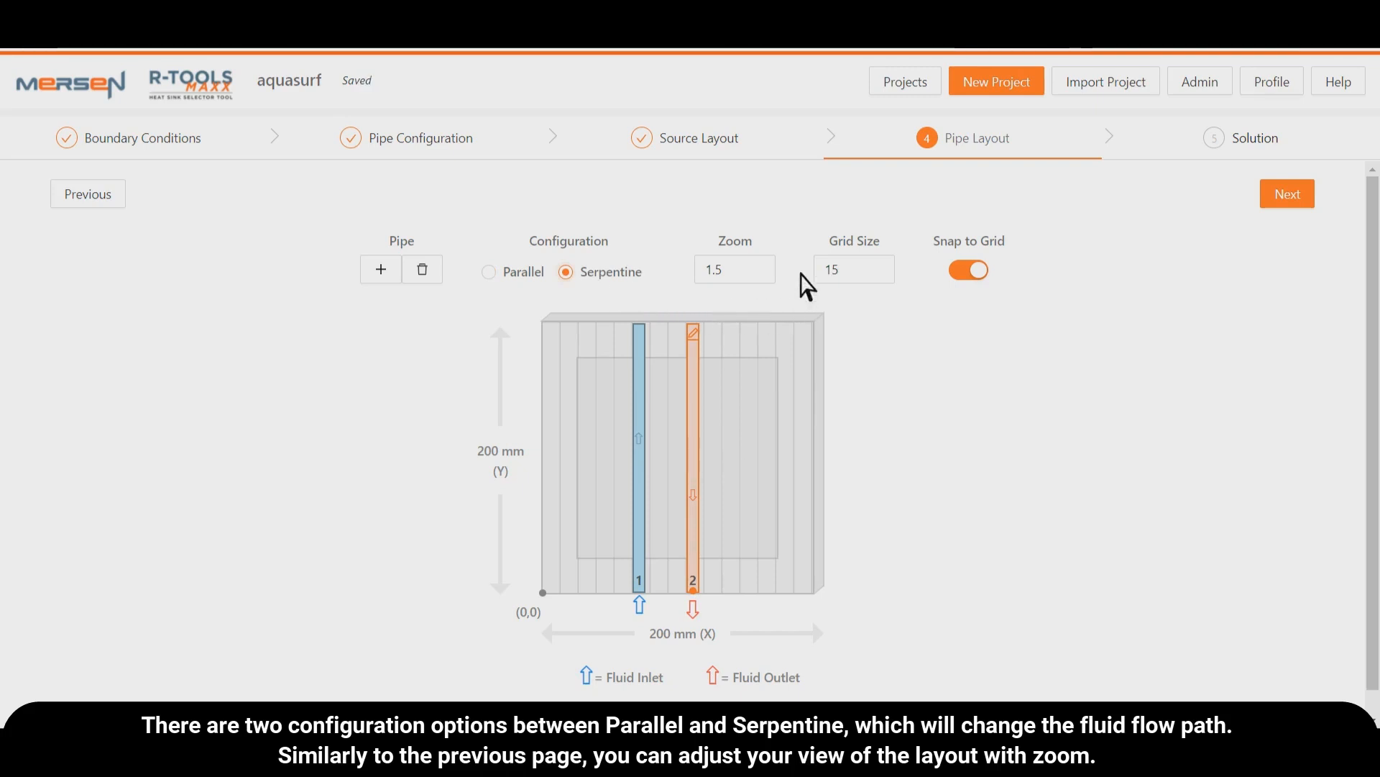
pyautogui.click(769, 264)
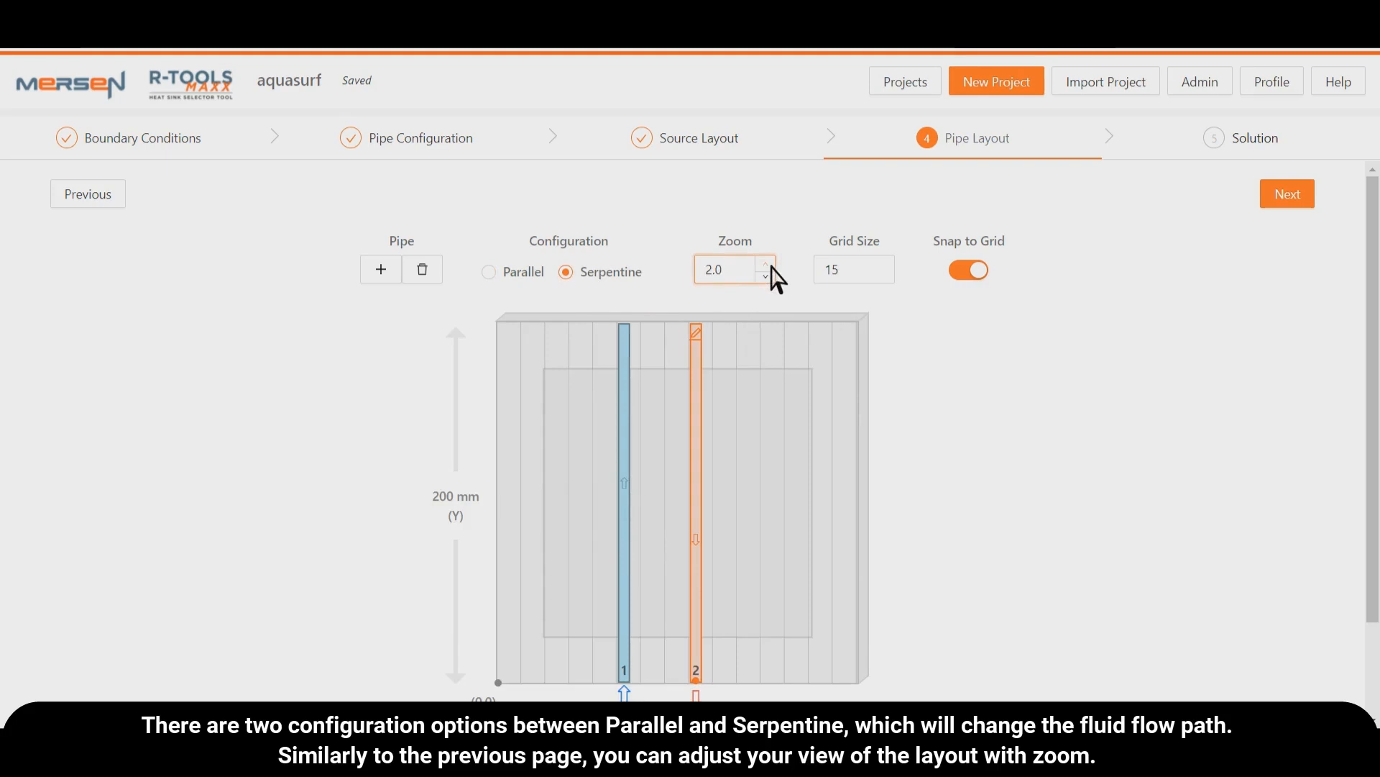
pyautogui.click(767, 276)
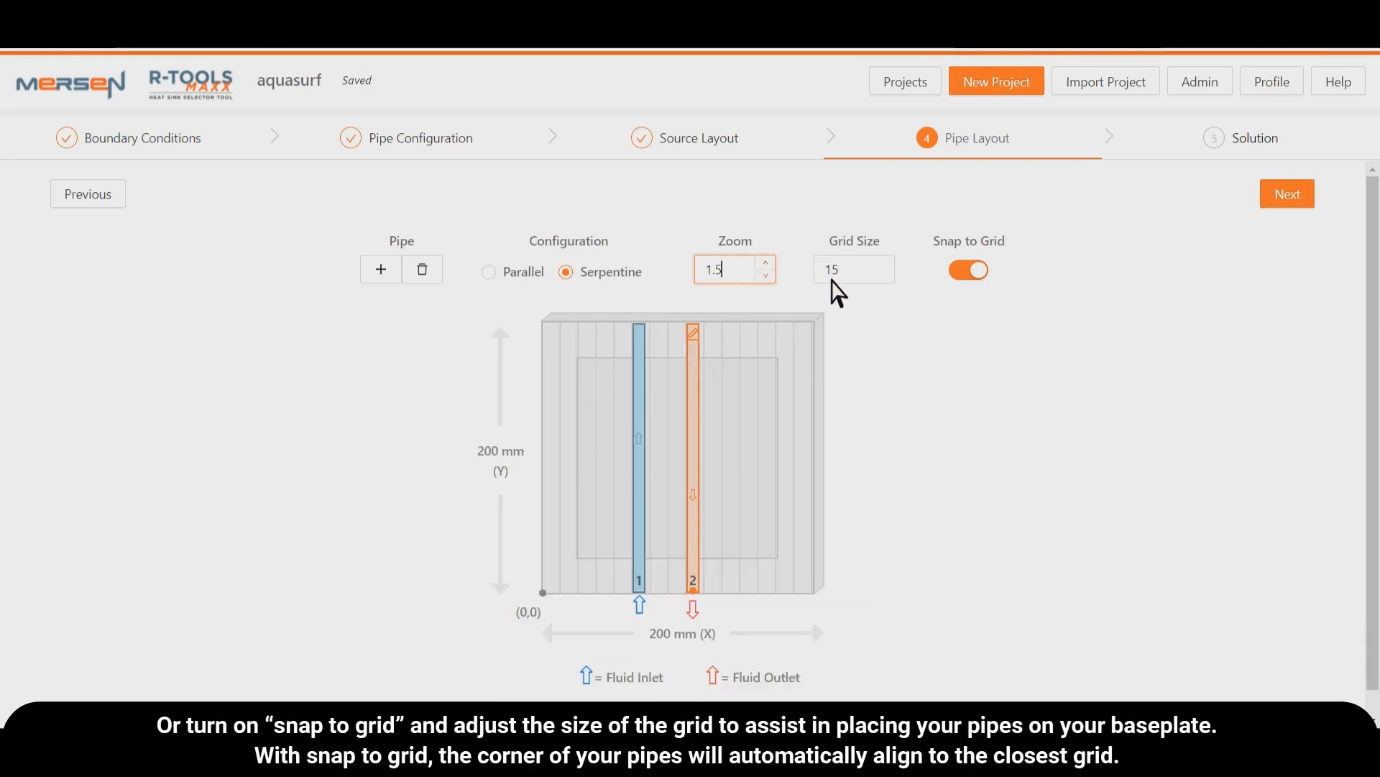
# - Set the pipe layout's grid size to 18 and move the second pipe slightly further from the first
pyautogui.click(886, 264)
pyautogui.click(887, 264)
pyautogui.click(892, 264)
pyautogui.click(926, 319)
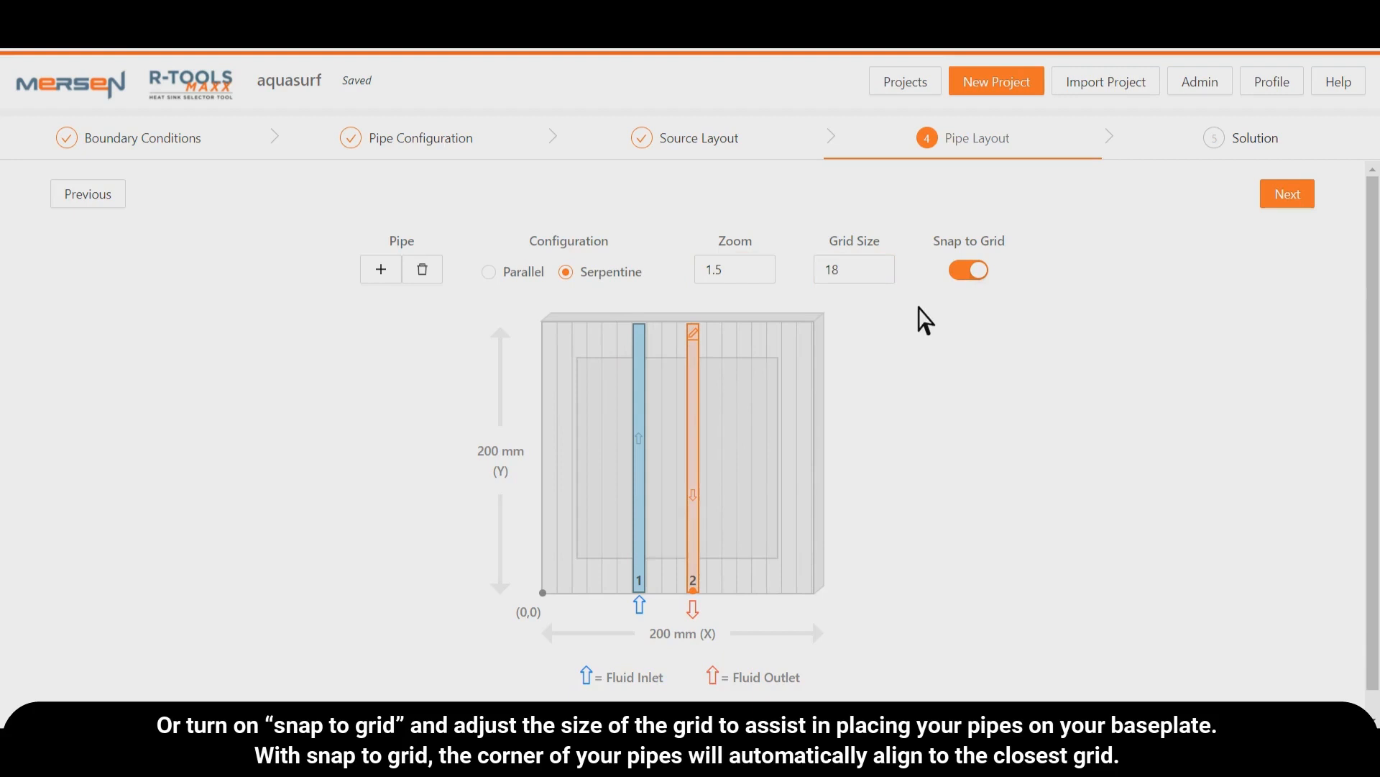
pyautogui.moveTo(696, 376); pyautogui.dragTo(719, 386)
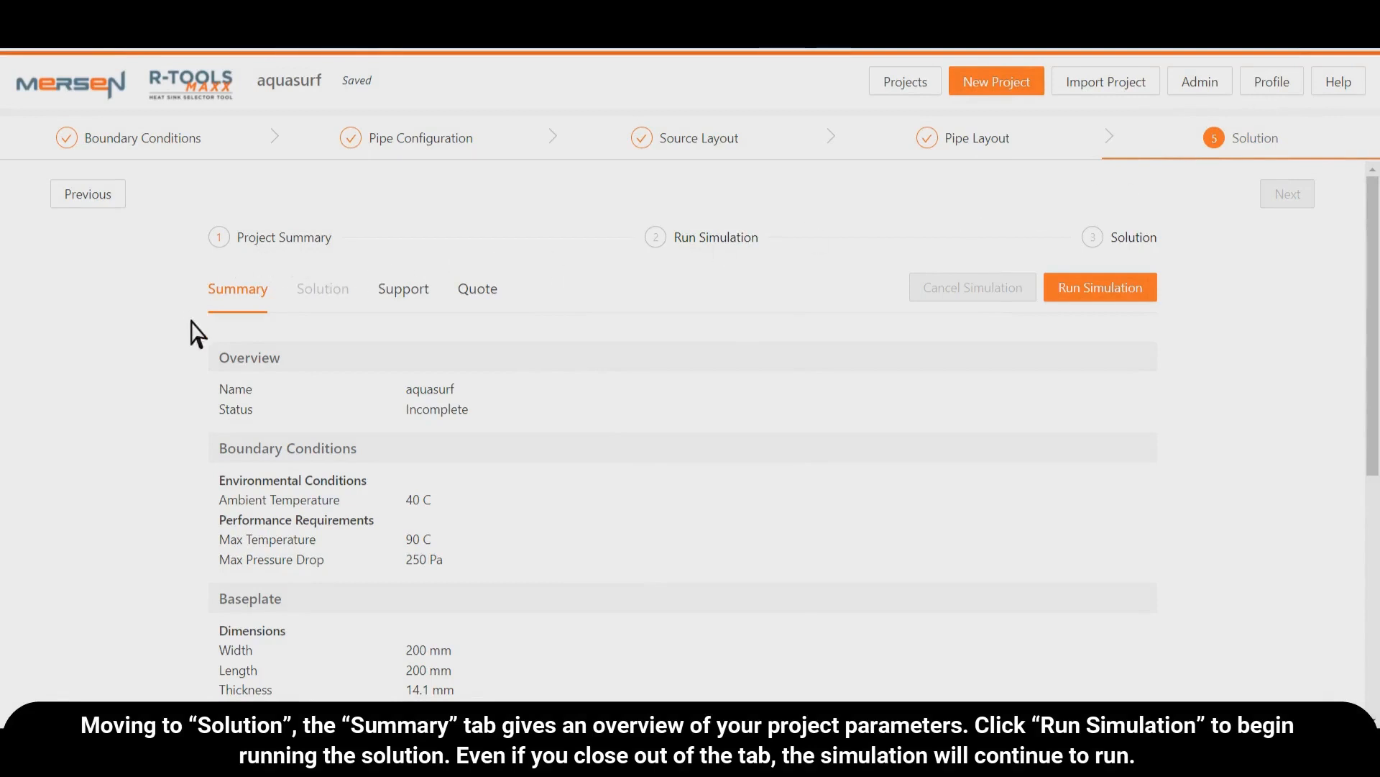
# - Review the project summary, including the boundary conditions, pipe configuration, pipe positions and heat sources
pyautogui.scroll(-6, 205, 390)
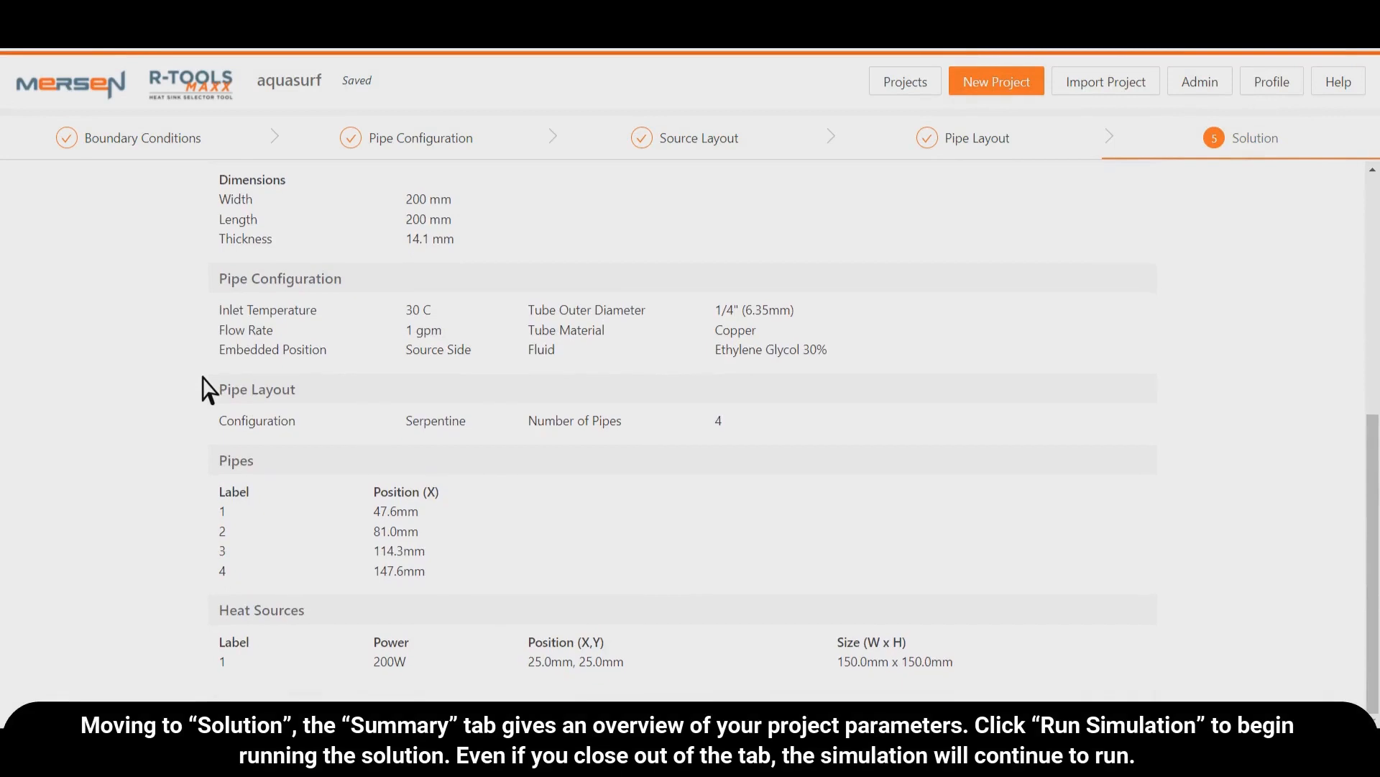
pyautogui.scroll(7, 205, 390)
pyautogui.scroll(1, 205, 390)
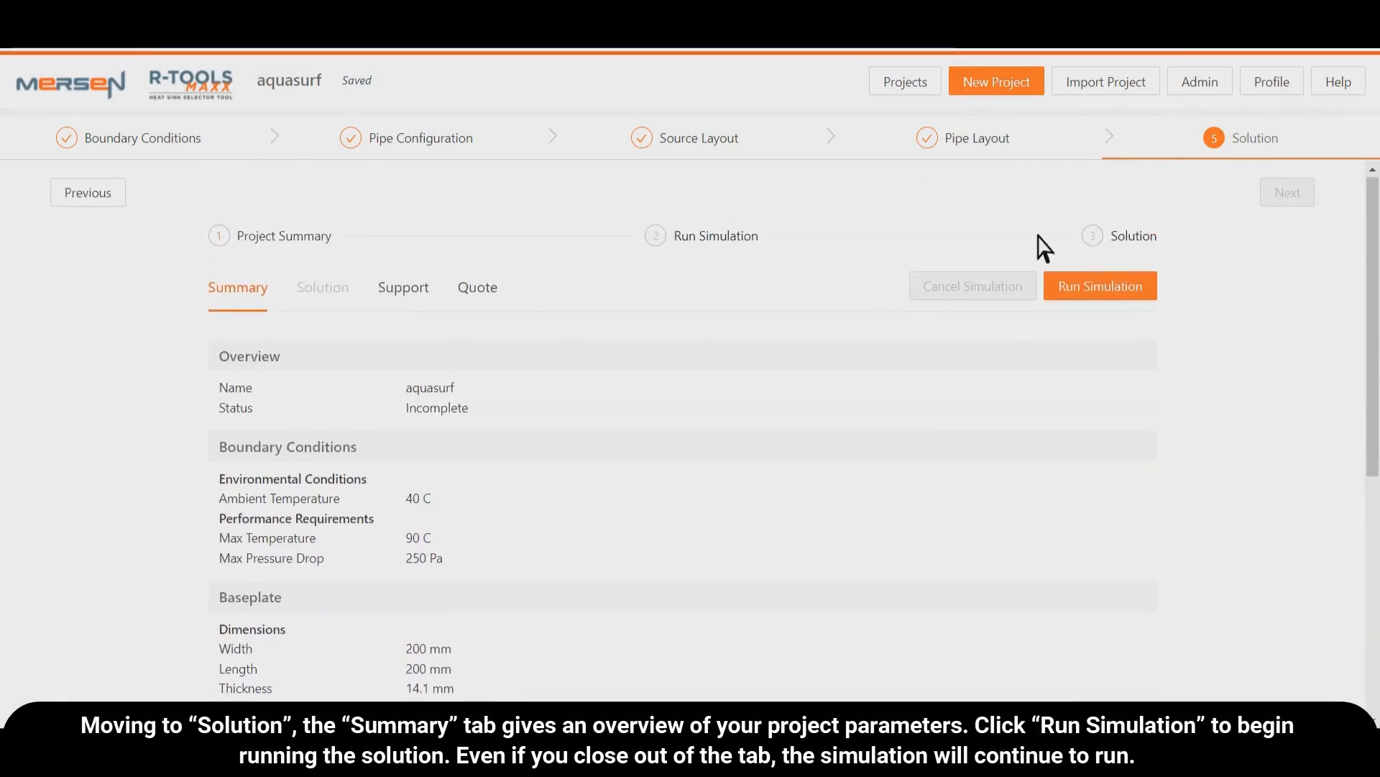
# - Run the simulation for the aquasurf project and dismiss the progress dialog once it completes
pyautogui.click(1097, 297)
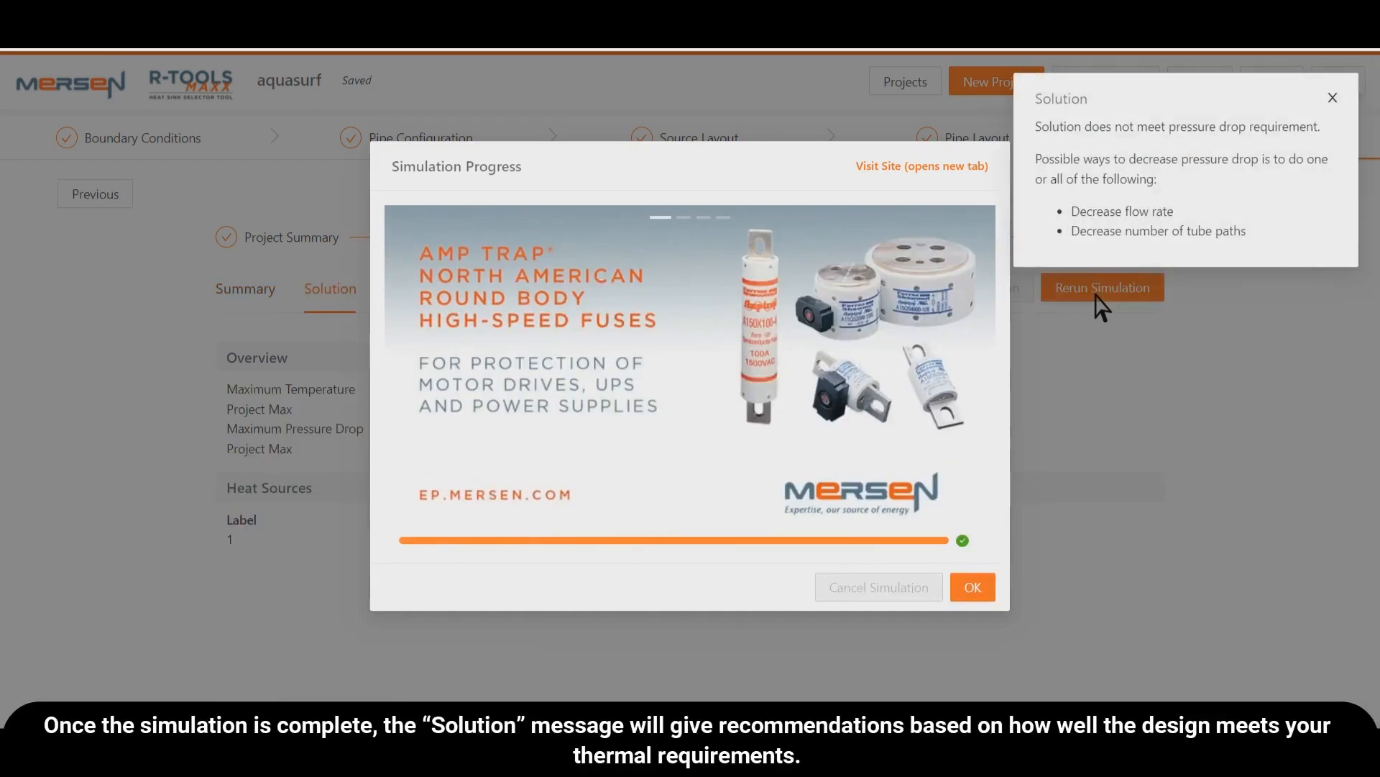
pyautogui.click(974, 588)
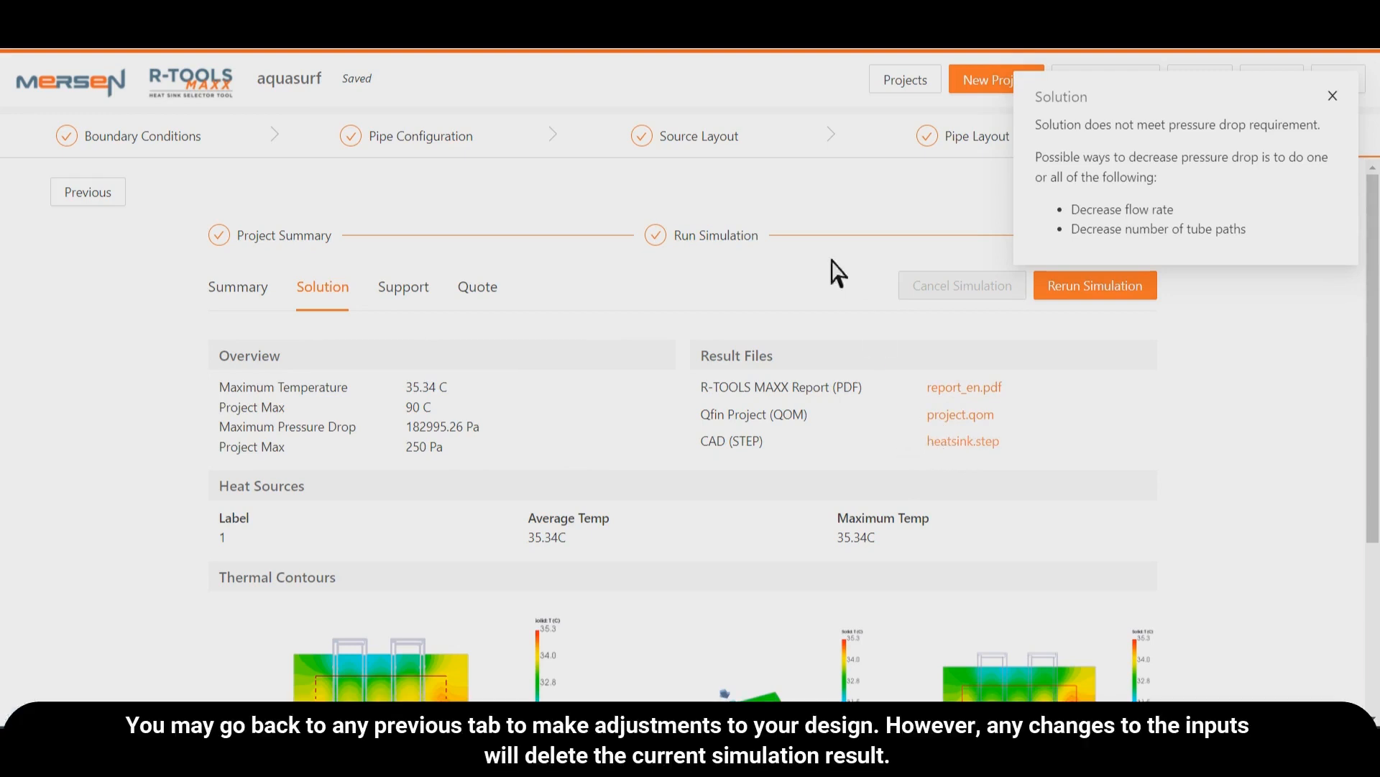
# - Try to raise heat source 1's power to 201 W in the source layout, rejecting the change to keep the current solution
pyautogui.click(714, 147)
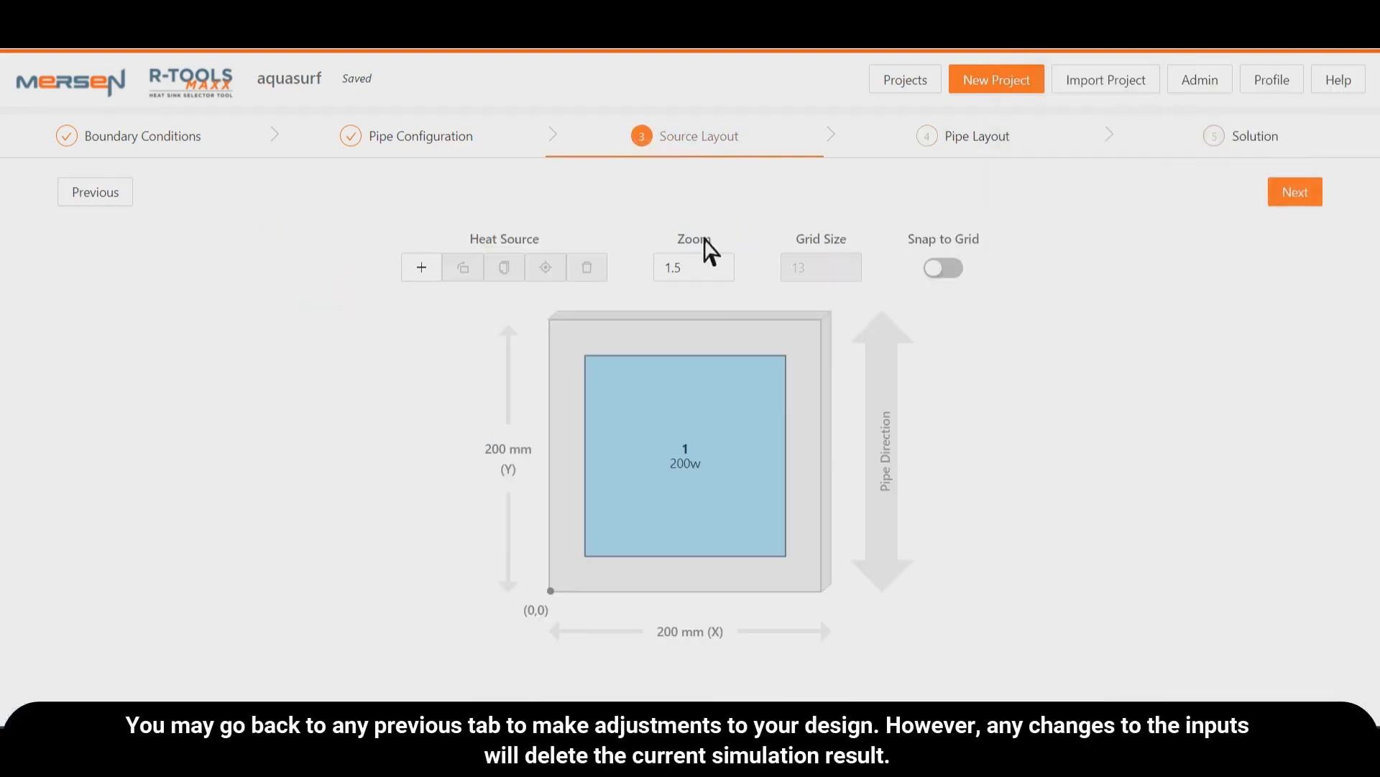
pyautogui.click(779, 369)
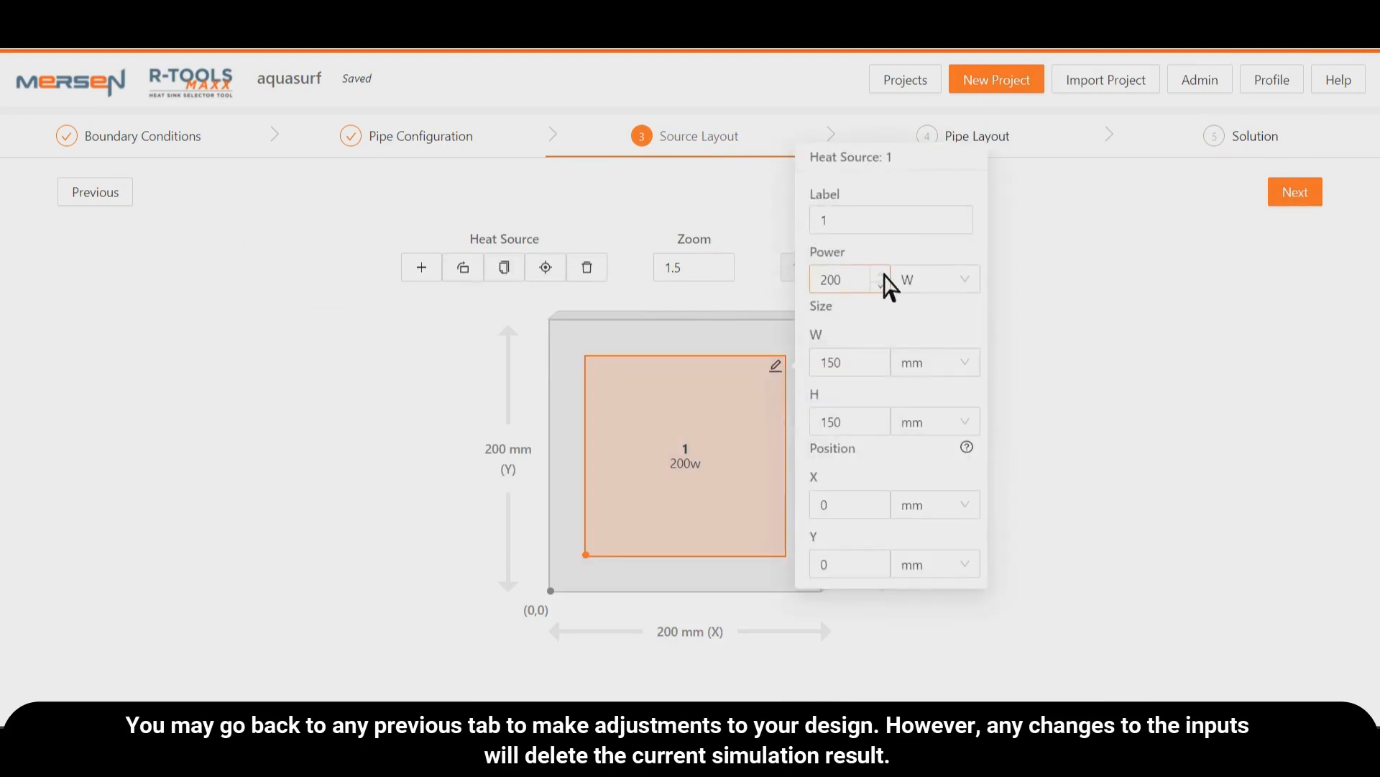
pyautogui.click(883, 274)
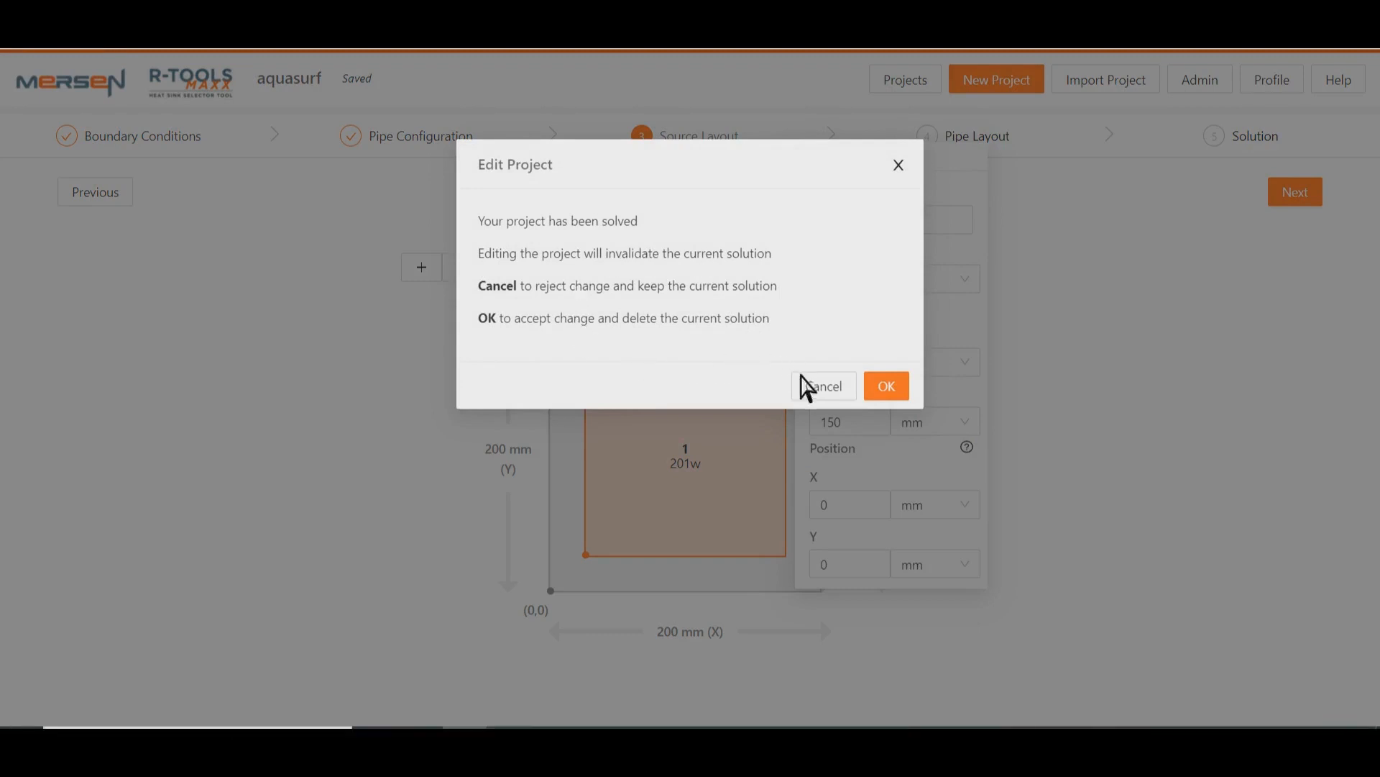
pyautogui.click(822, 394)
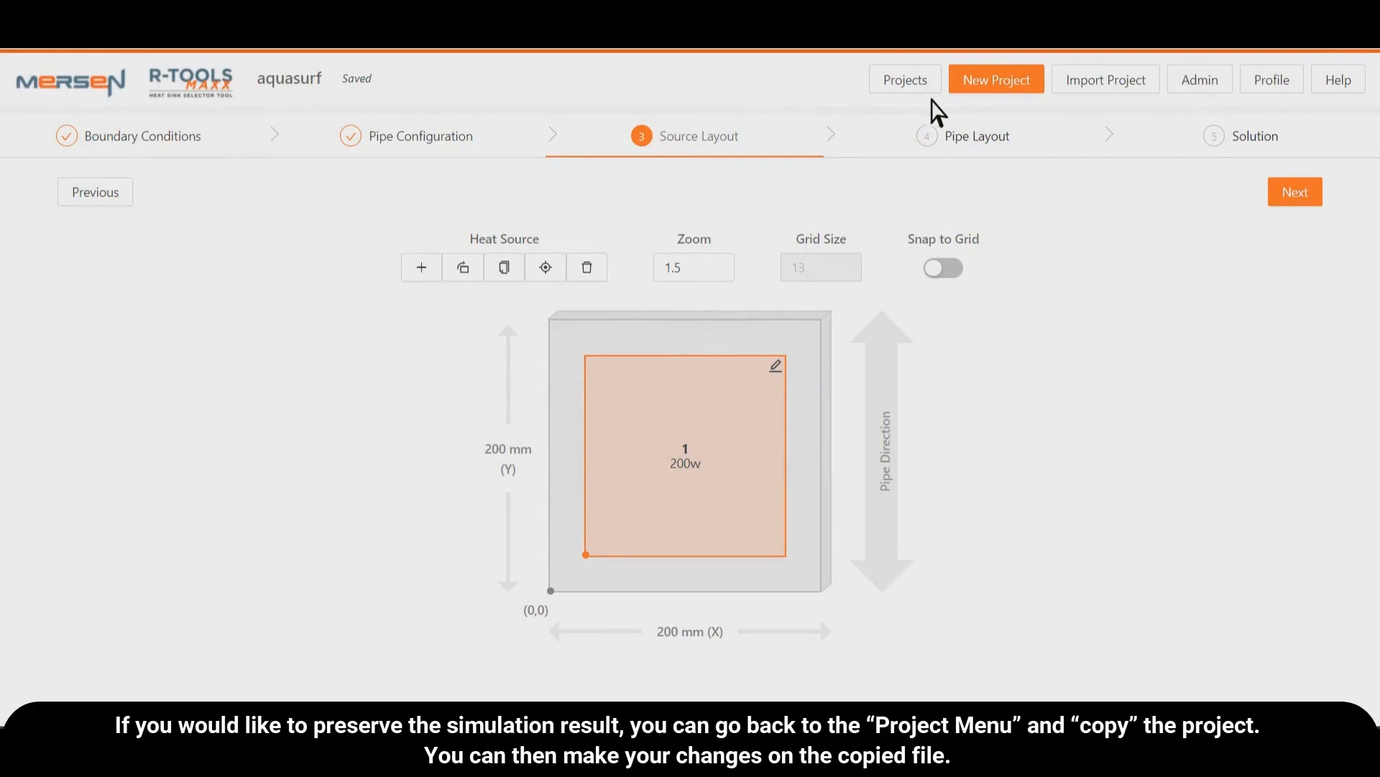
# - Copy the solved aquasurf project from the project list and open the copy
pyautogui.click(919, 99)
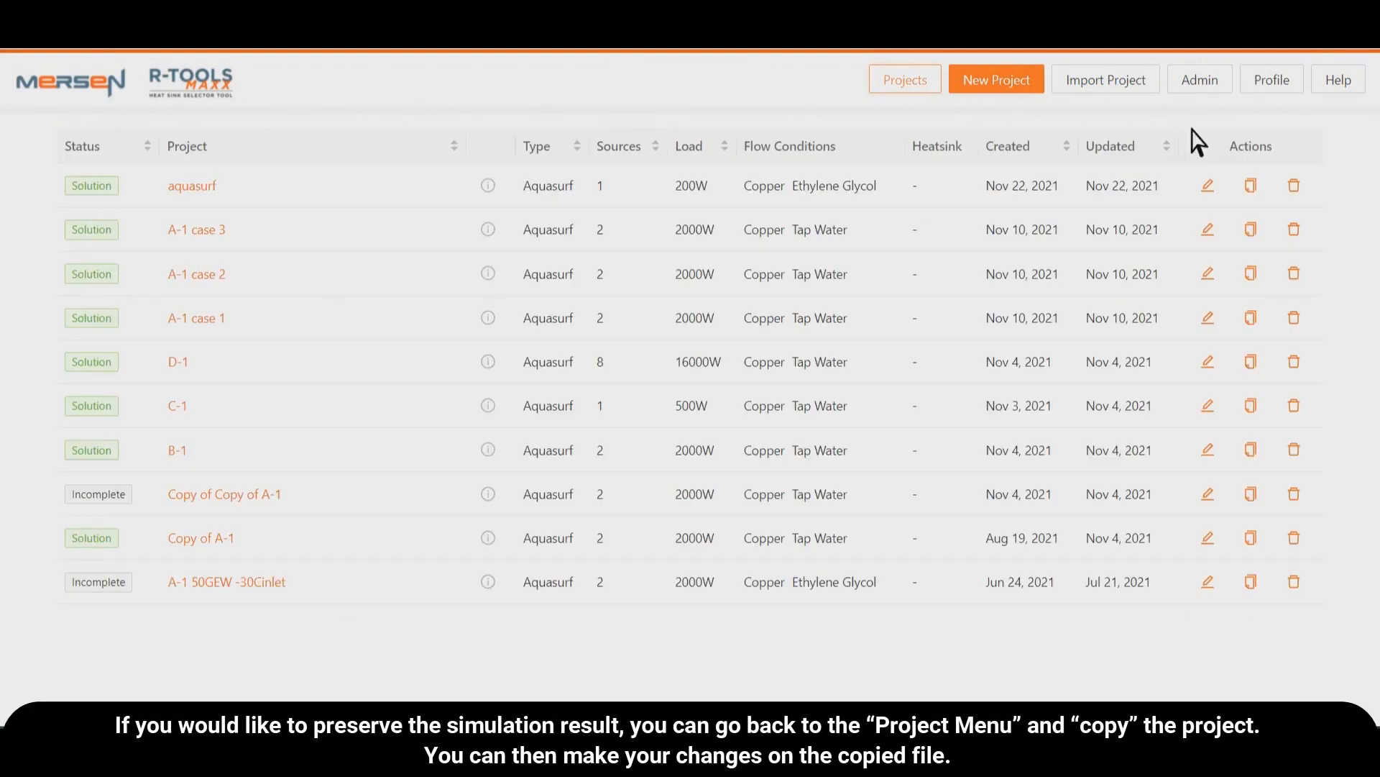
pyautogui.click(1255, 189)
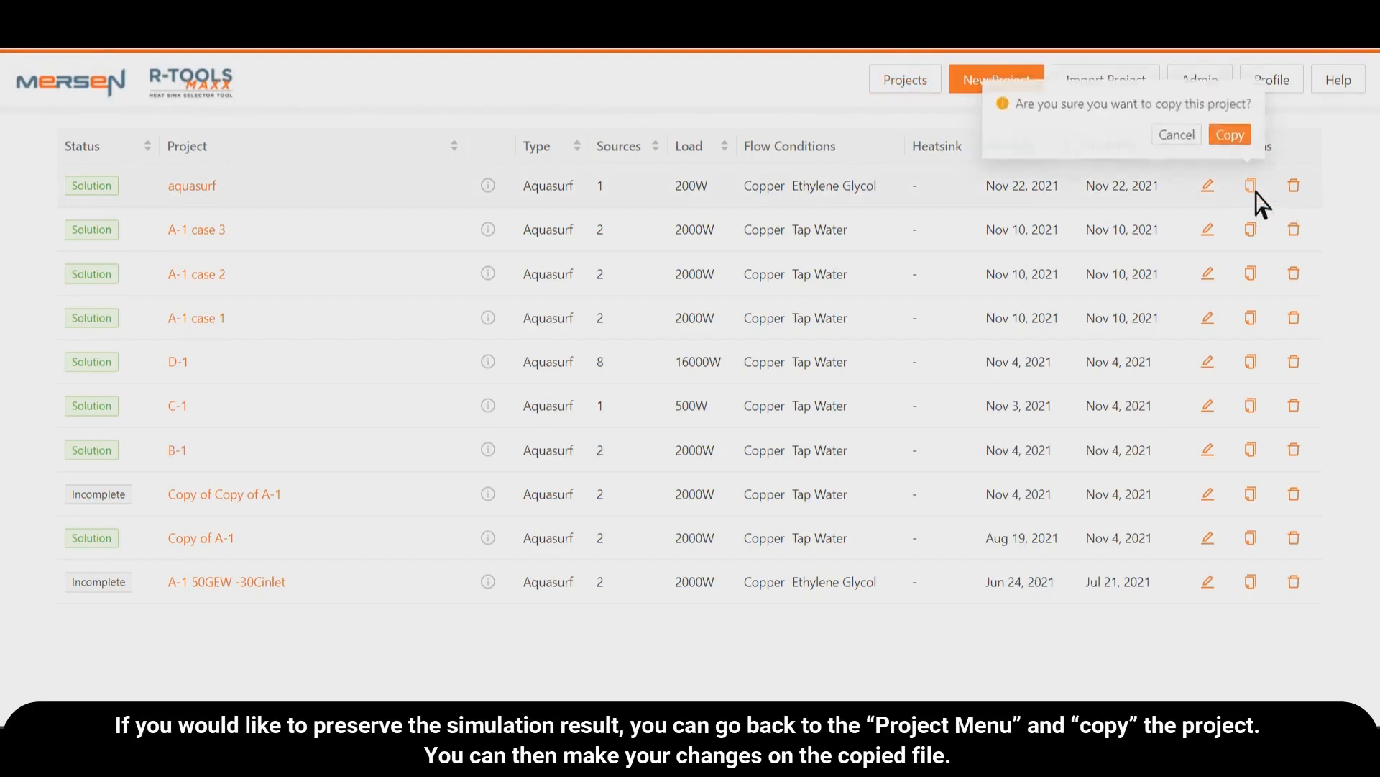
pyautogui.click(1245, 135)
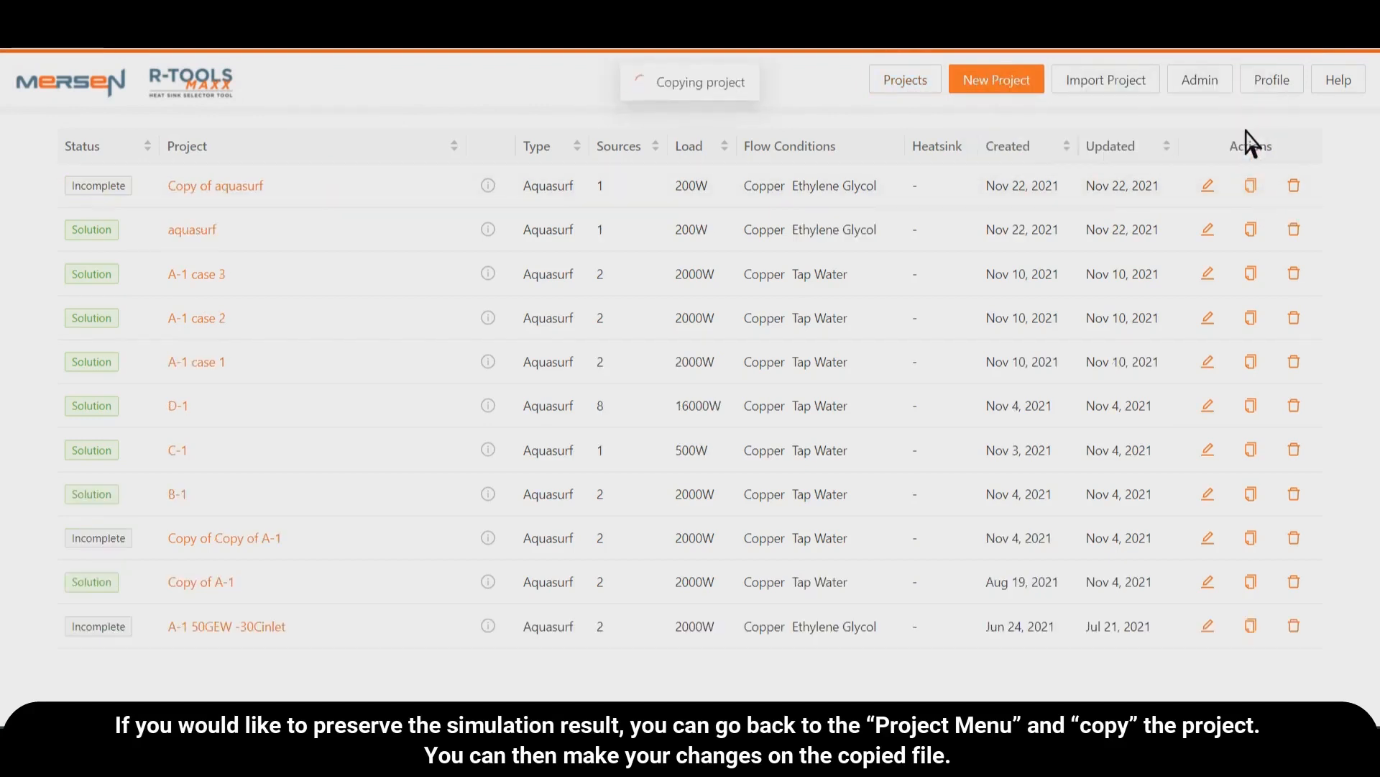
pyautogui.click(249, 188)
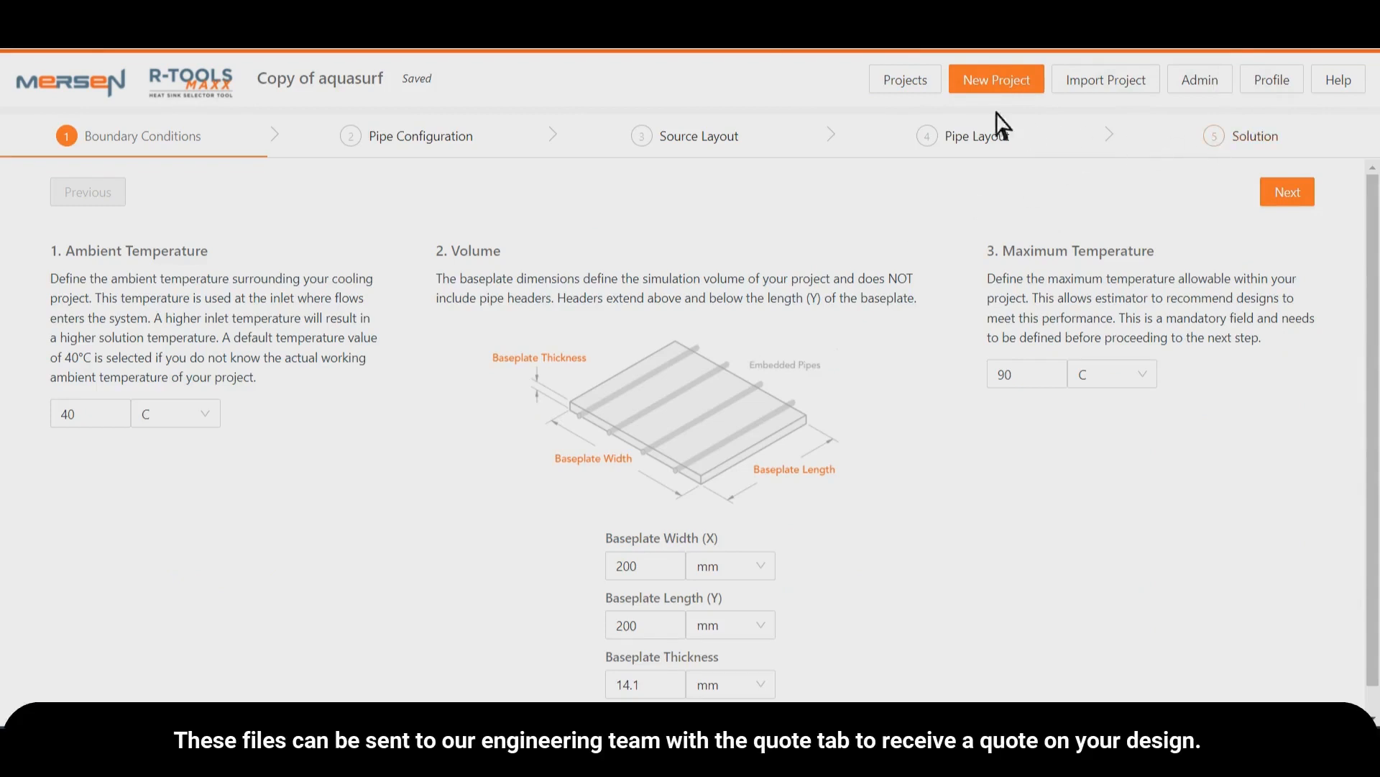
# - Reopen the original aquasurf project from the project list and display its quote request form
pyautogui.click(926, 92)
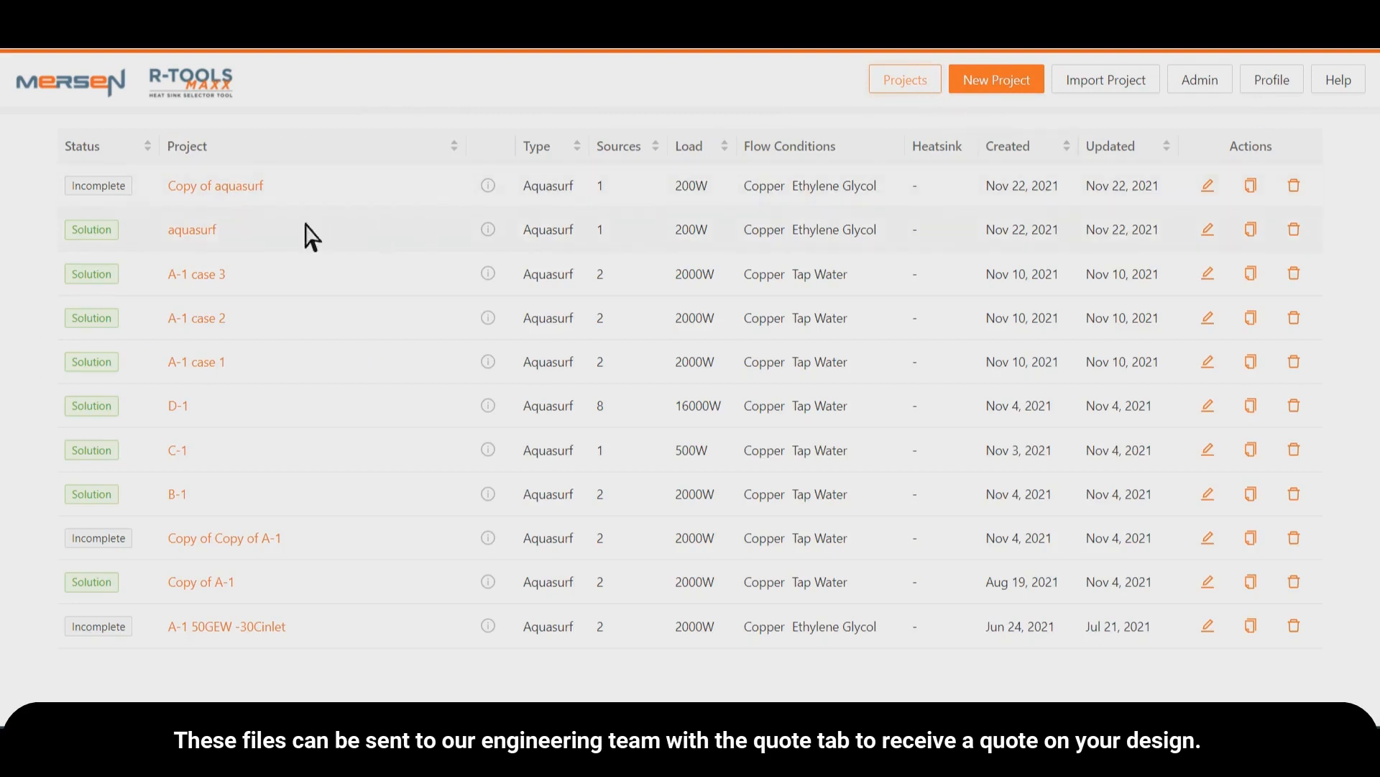
pyautogui.click(208, 230)
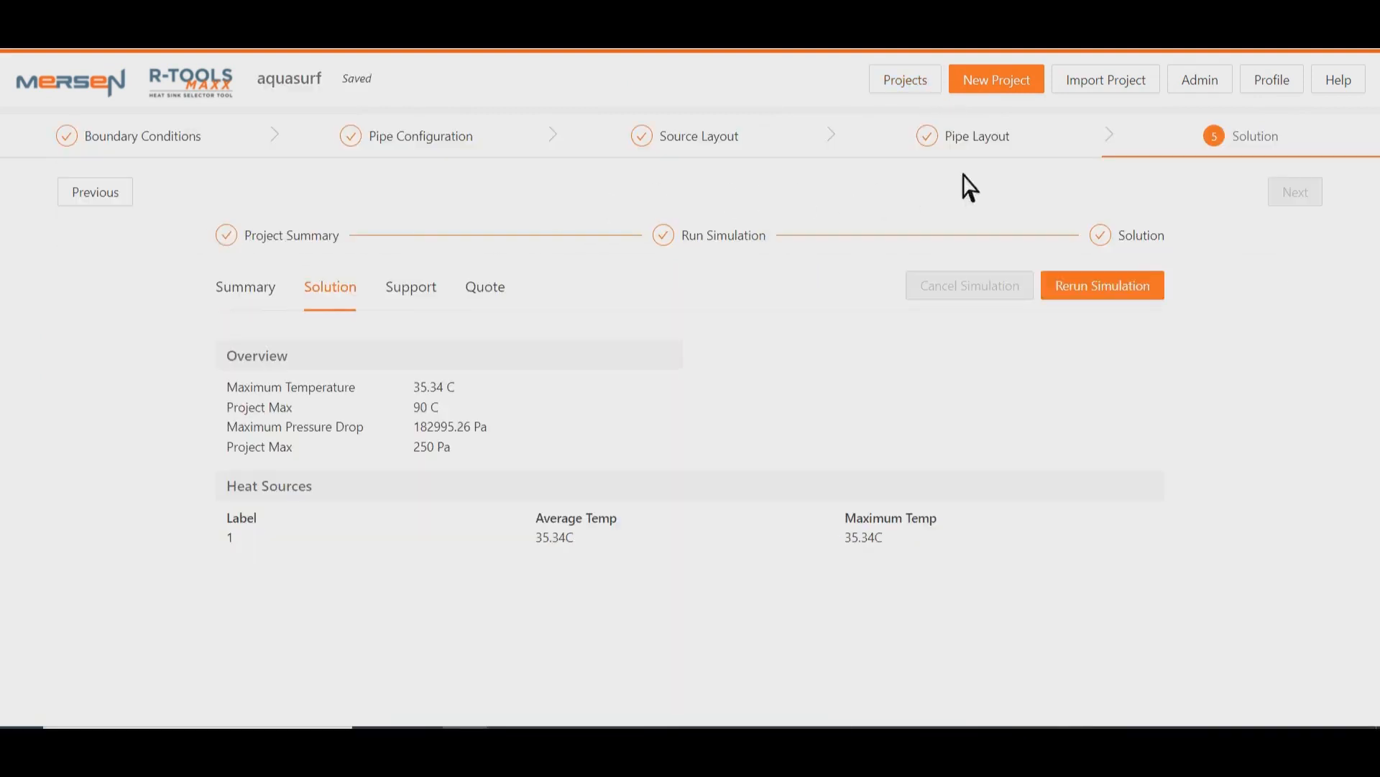
pyautogui.click(478, 287)
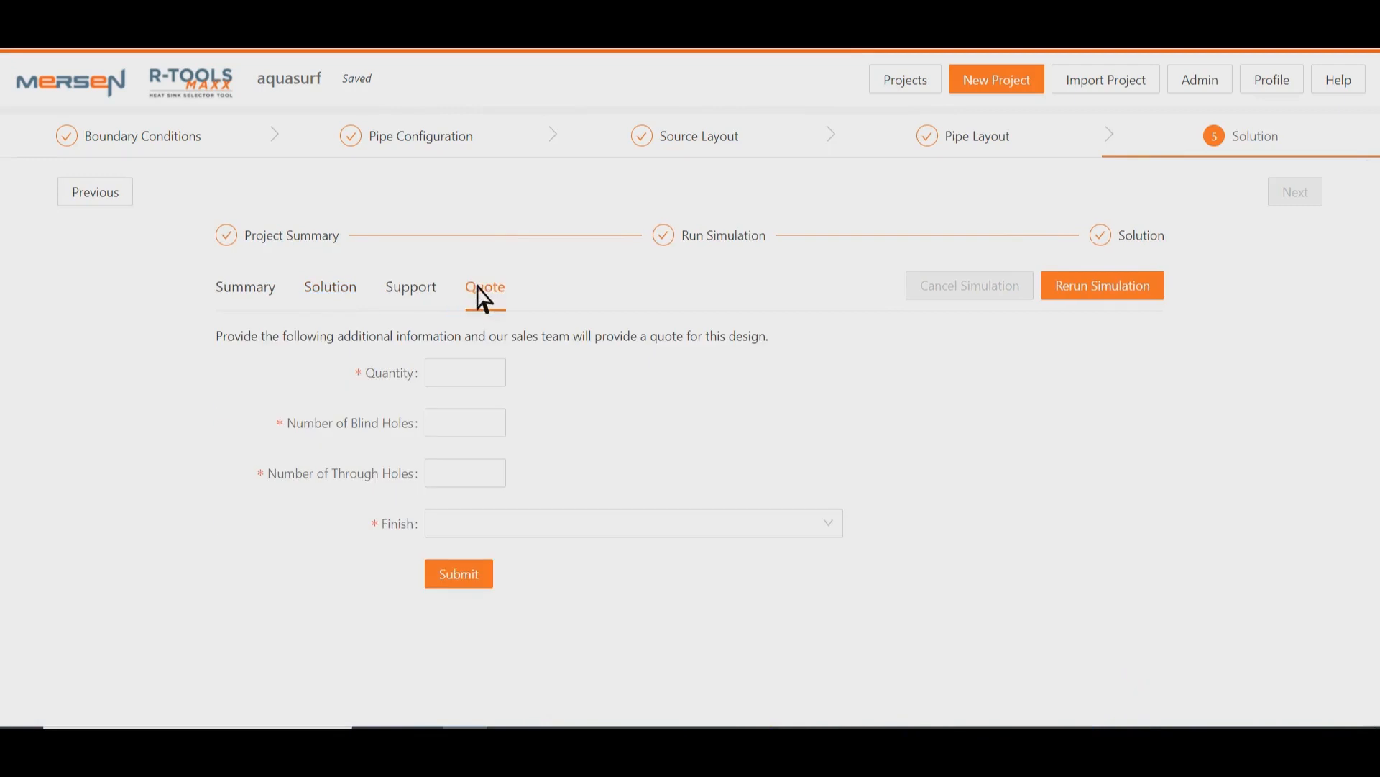